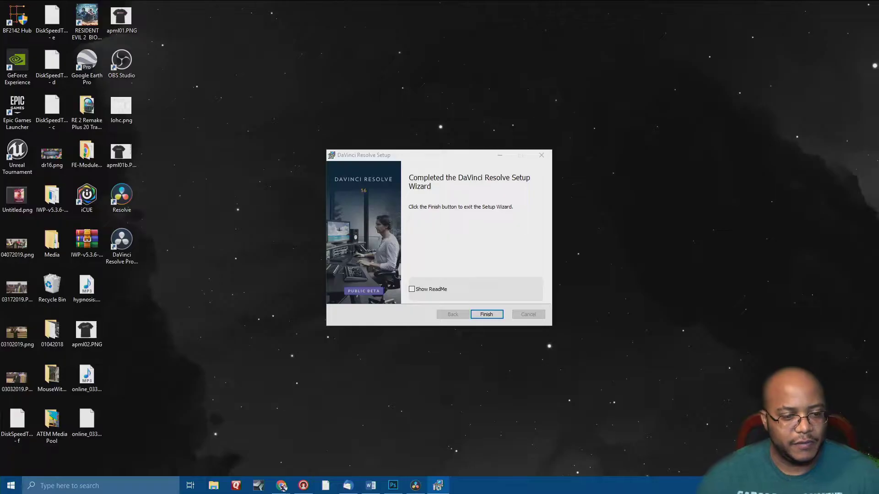
- Finish the Resolve 16.0b setup wizard and dismiss the installed-successfully message
click(487, 314)
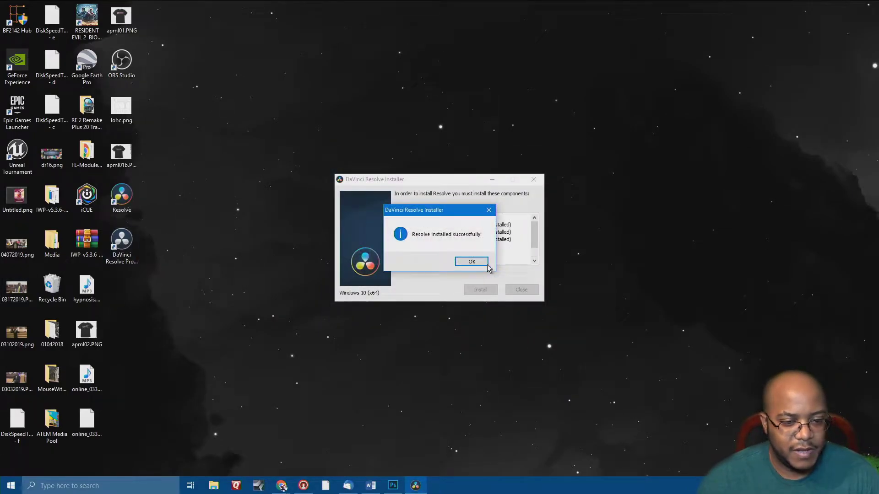
click(473, 262)
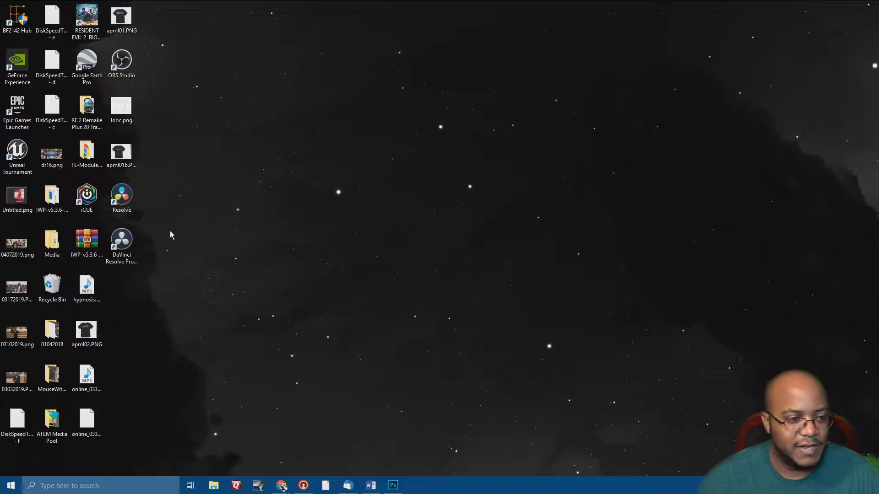
- Launch Resolve from the desktop shortcut and confirm upgrading the sirtrigalot2 database
double_click(135, 200)
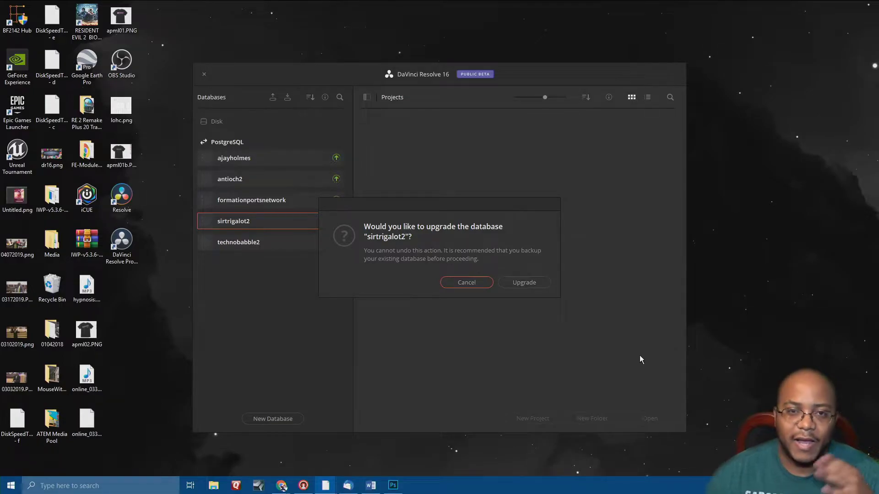
click(529, 285)
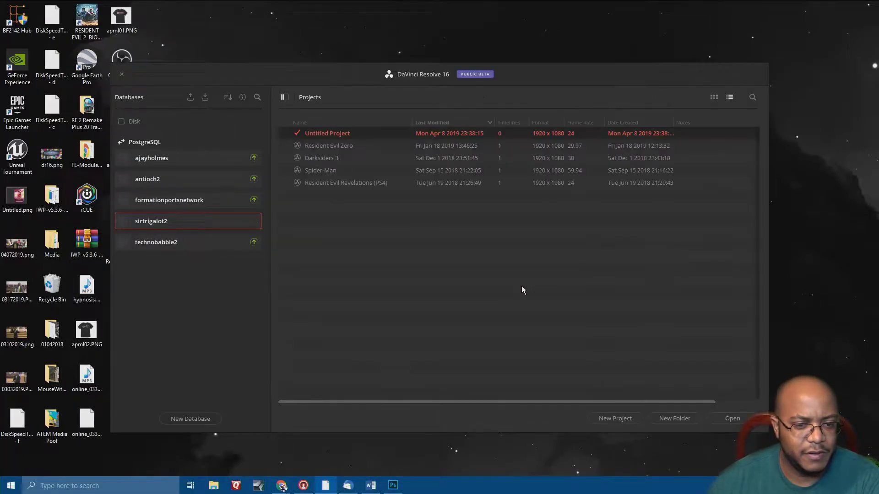
click(215, 202)
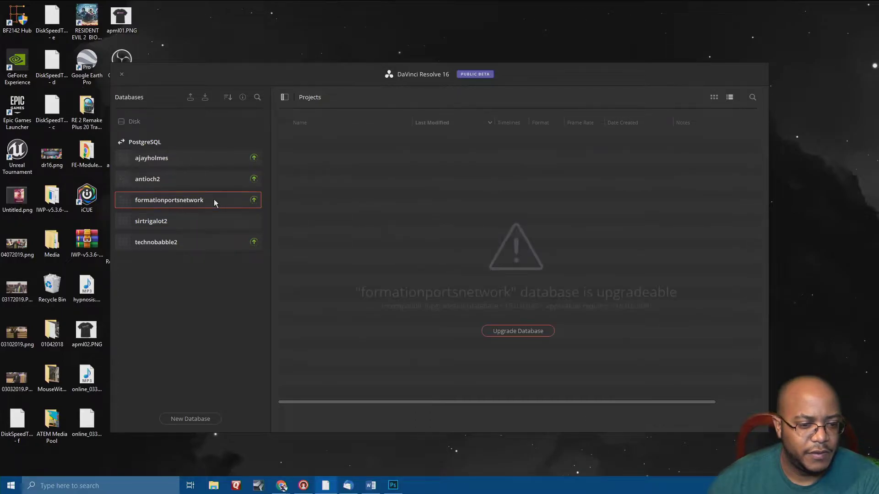
click(528, 331)
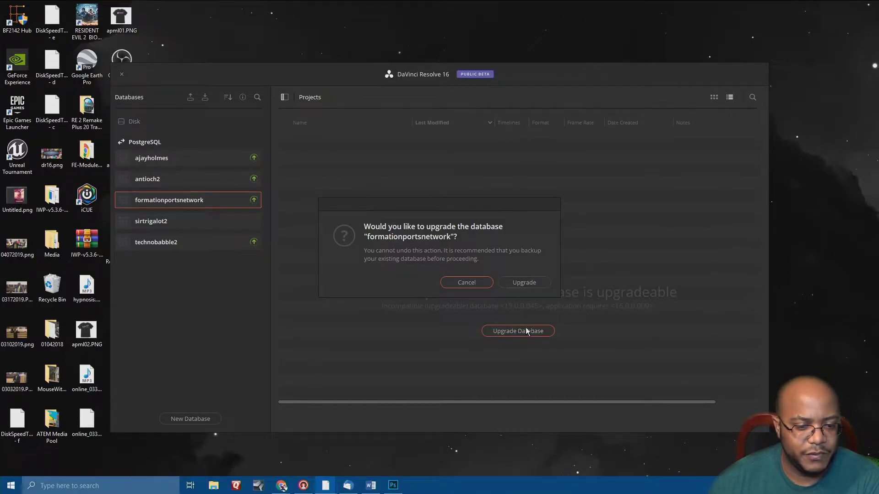
click(522, 283)
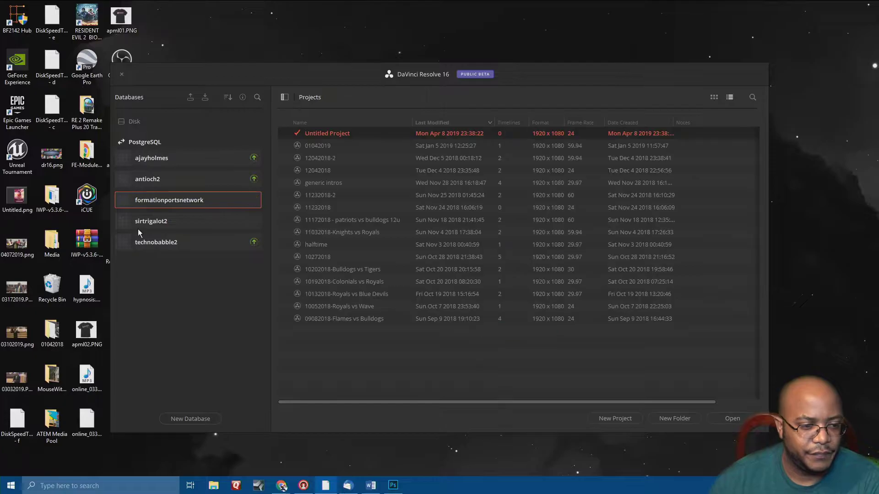
click(169, 243)
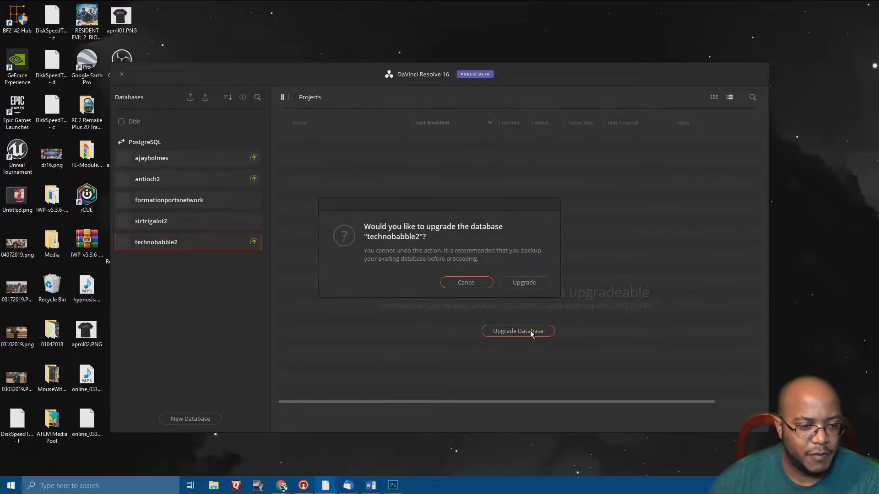
click(526, 282)
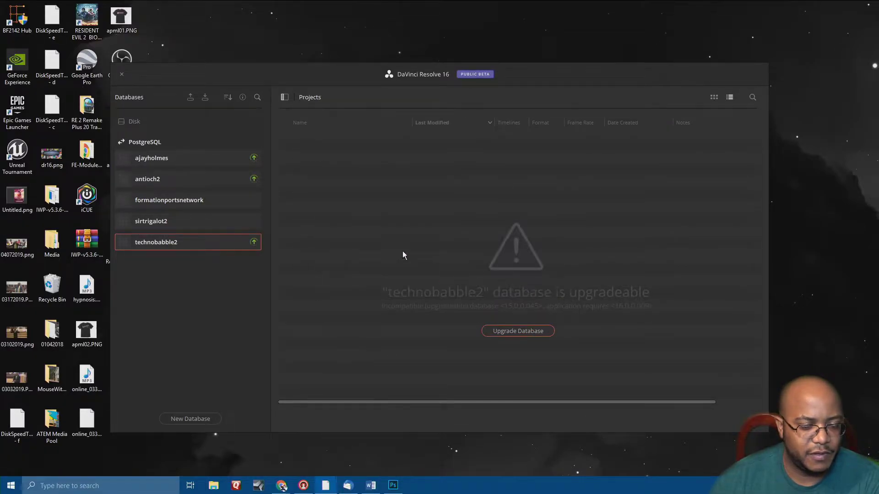
click(227, 182)
click(496, 335)
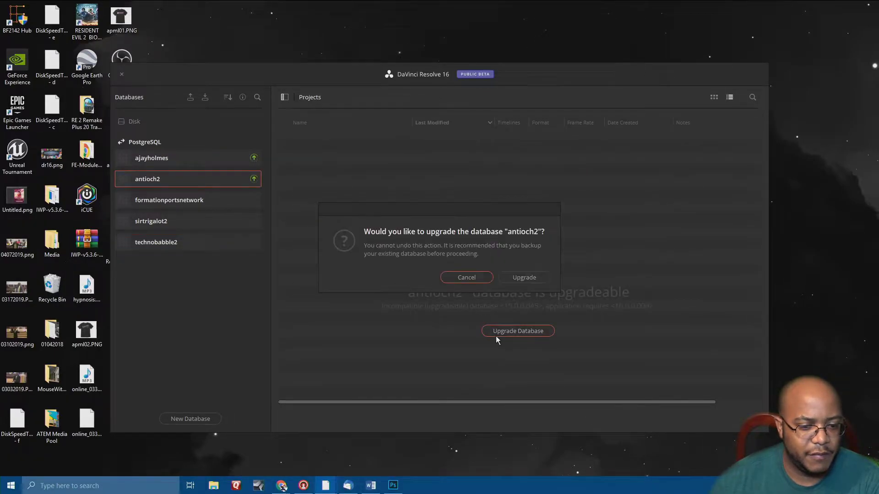
click(519, 278)
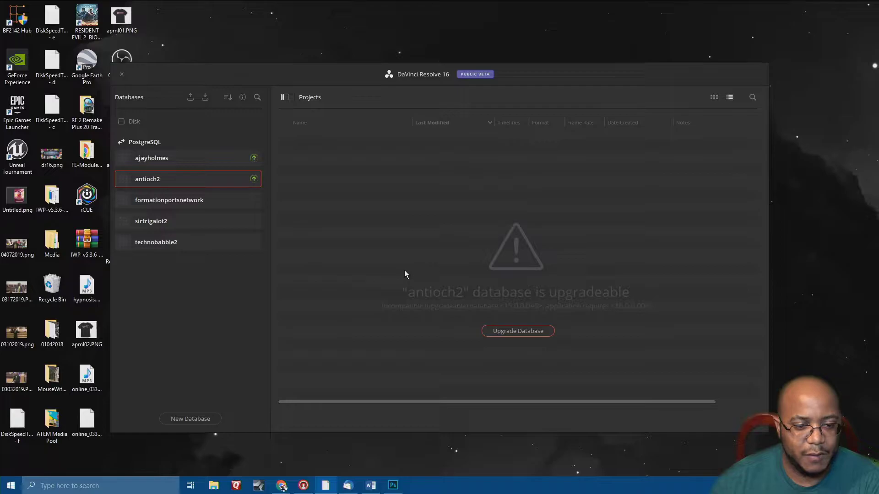
click(238, 159)
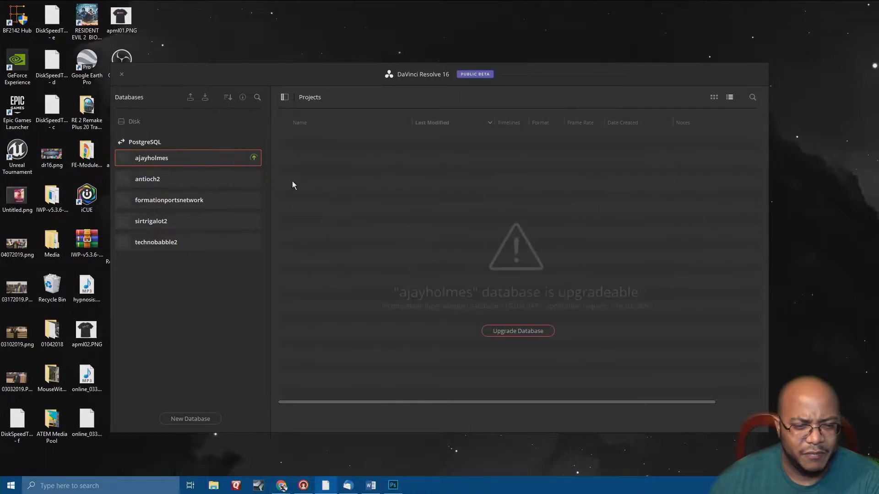
click(503, 331)
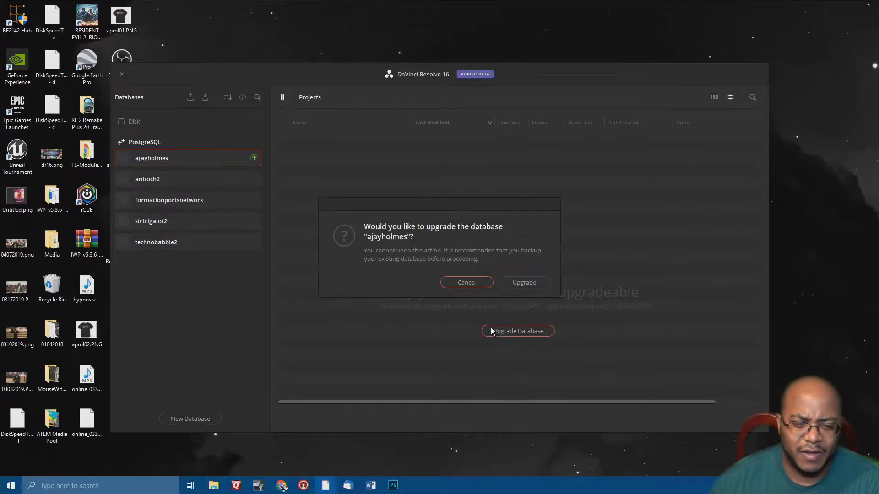
click(524, 283)
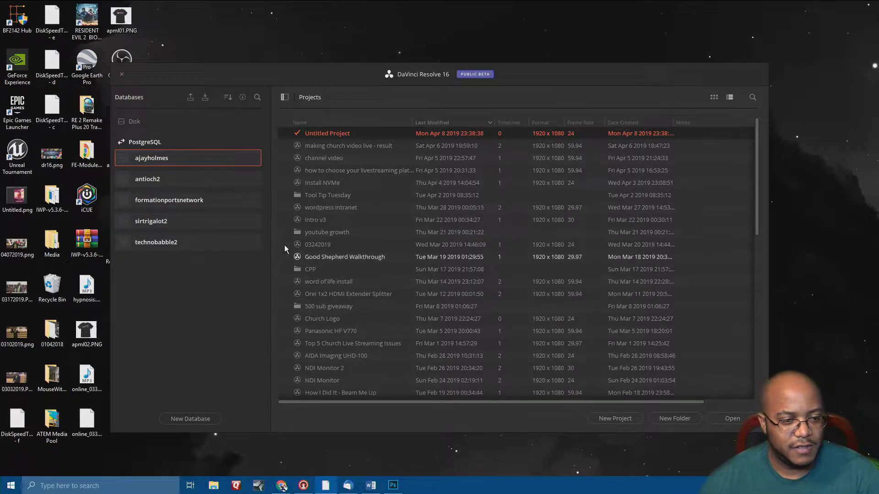
- Open the 'making church video live - result' project from the Project Manager
click(339, 146)
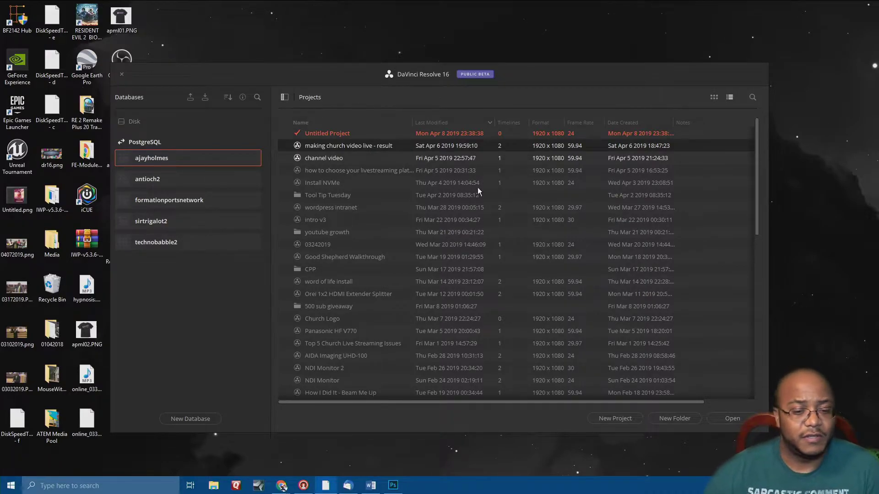
click(732, 420)
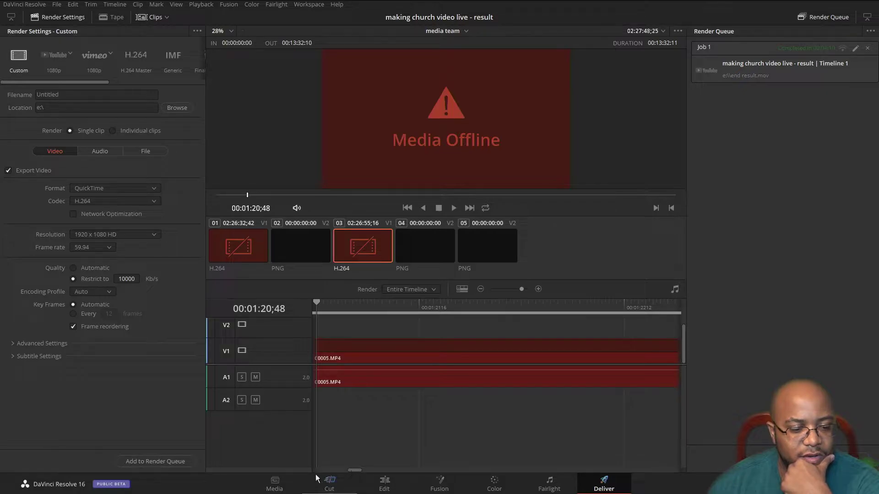
- Switch to the Media page and bring up the options for clip C0005.MP4
click(276, 489)
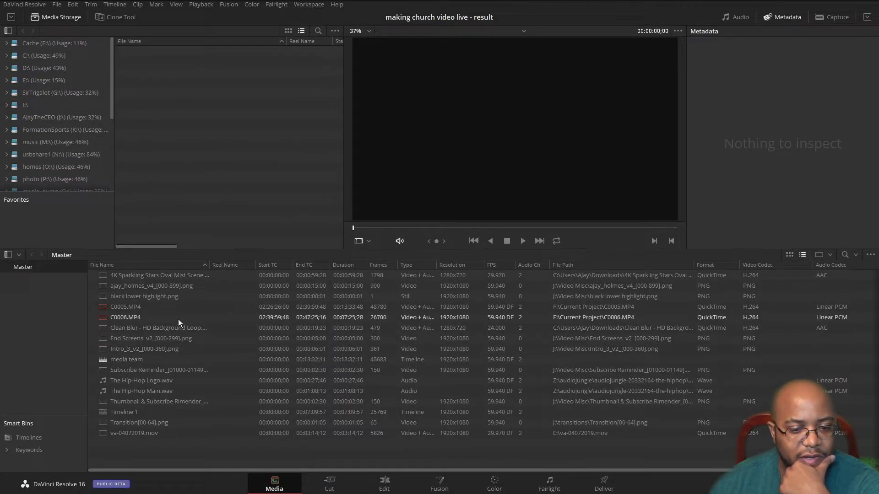
right_click(130, 309)
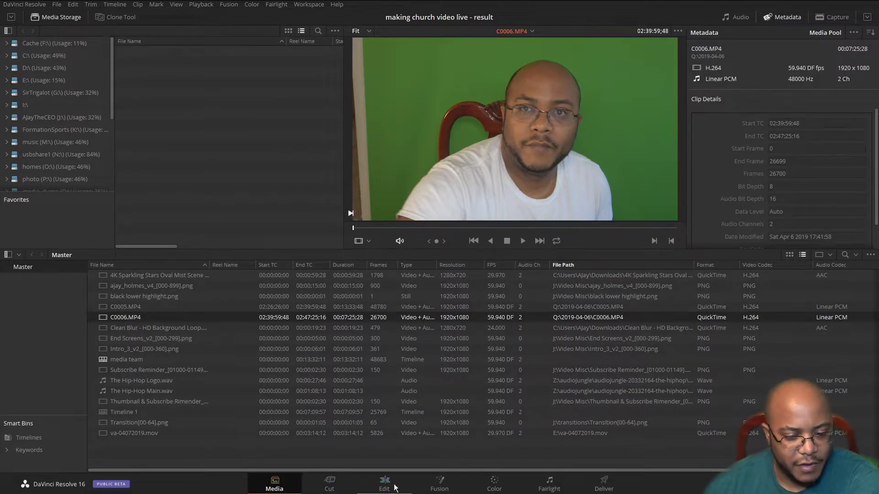
- Switch to the Cut page and drag the playhead earlier in the media team timeline
click(334, 485)
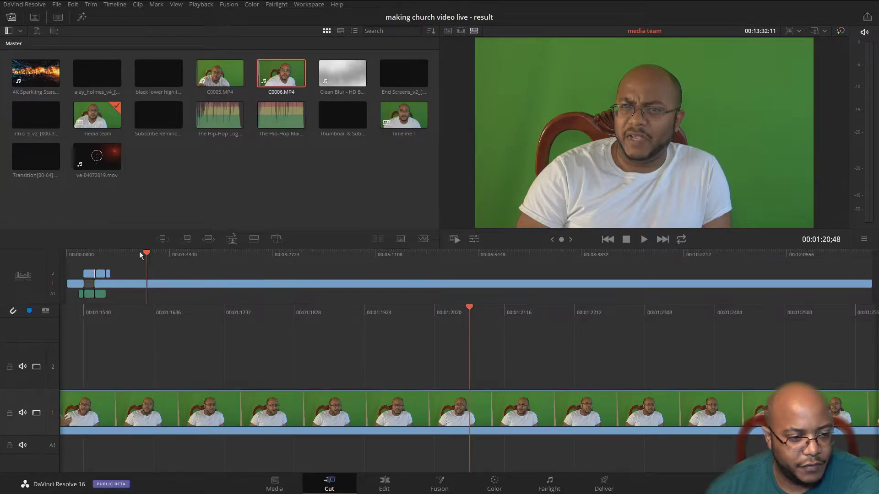
drag(145, 253, 320, 281)
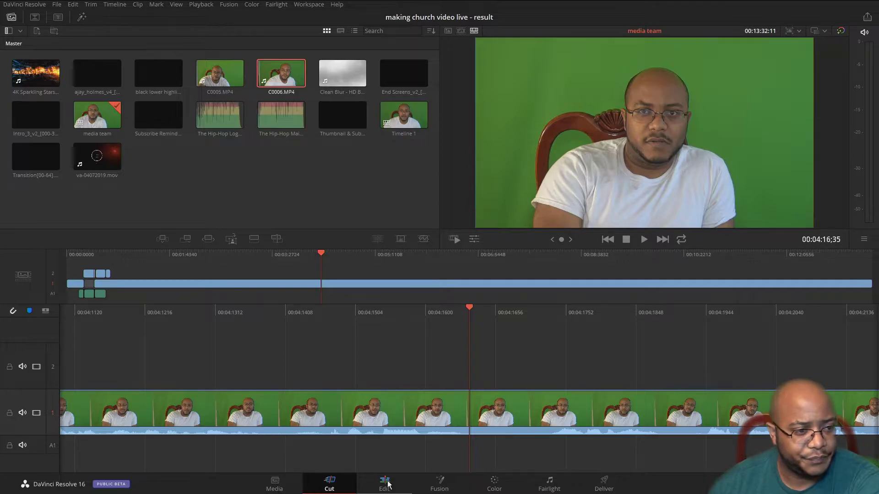
- Check for updates, confirming Resolve is current, then open Preferences at Media Storage
click(35, 6)
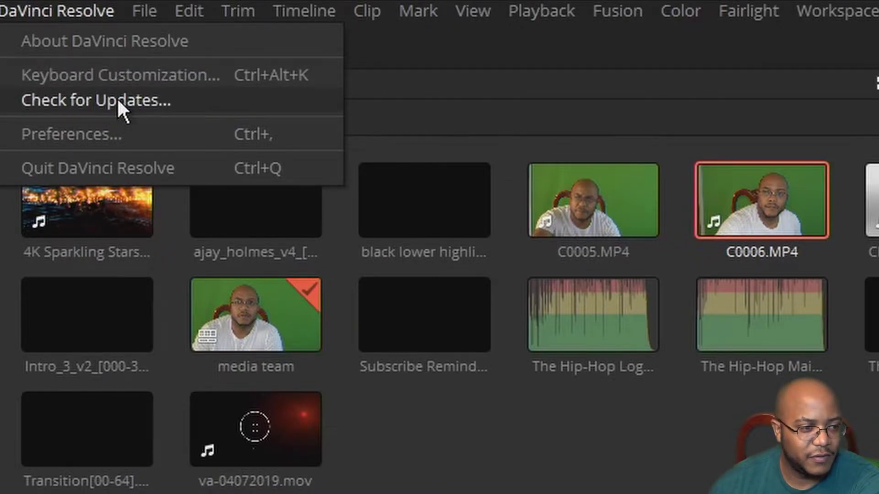
click(118, 101)
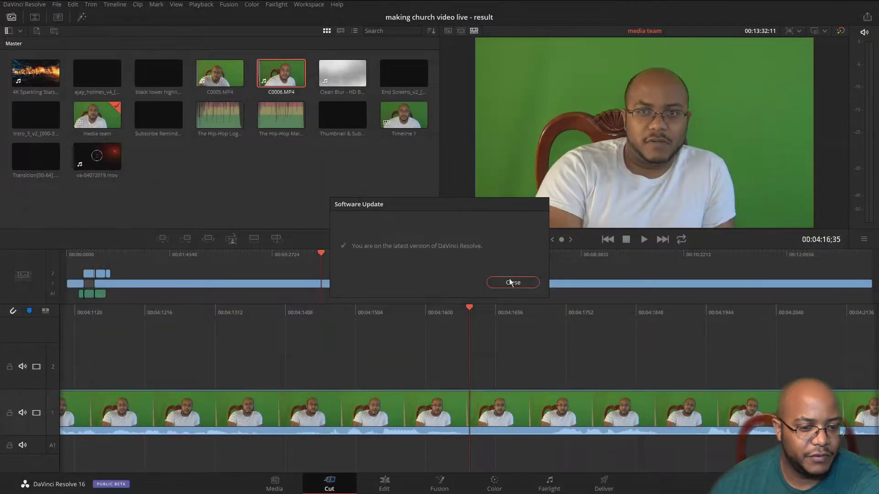
click(511, 283)
click(10, 5)
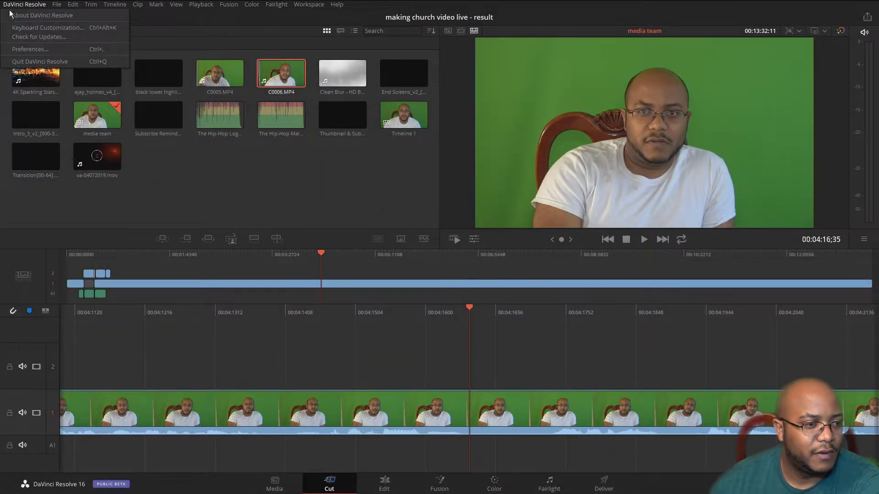
click(28, 49)
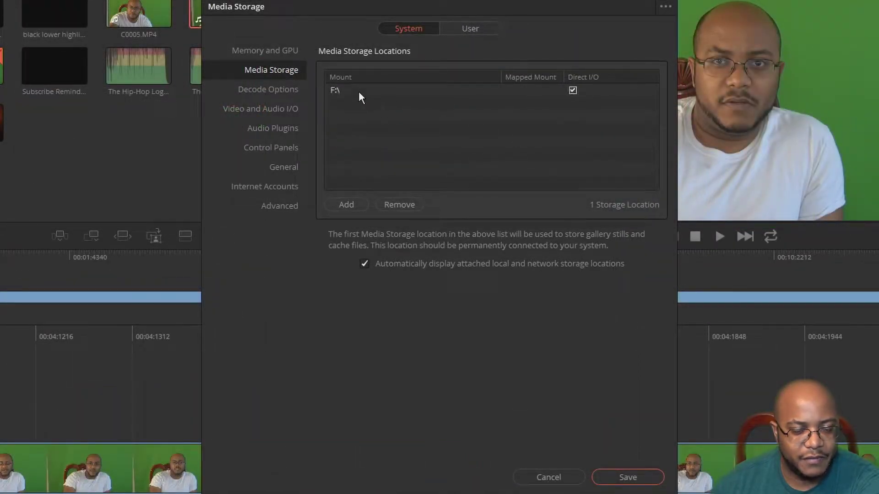
- Browse the Memory and GPU, Media Storage, Decode Options and Video and Audio I/O preferences
click(273, 52)
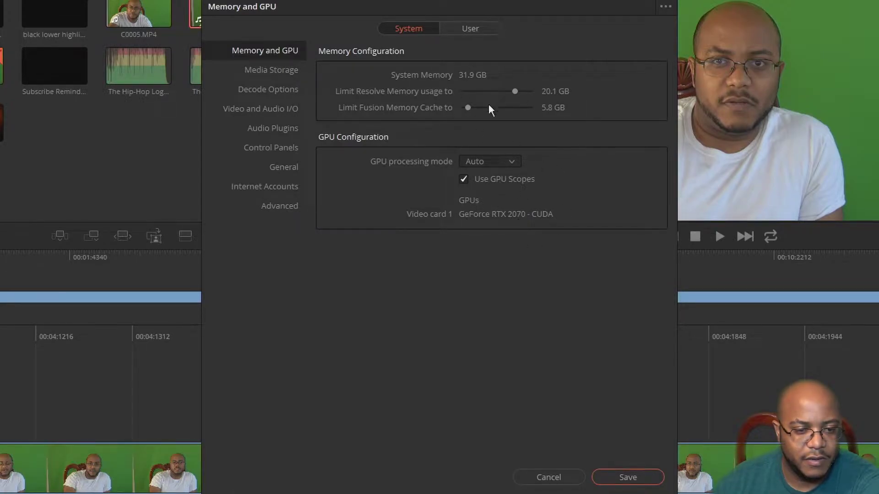
click(279, 70)
click(281, 89)
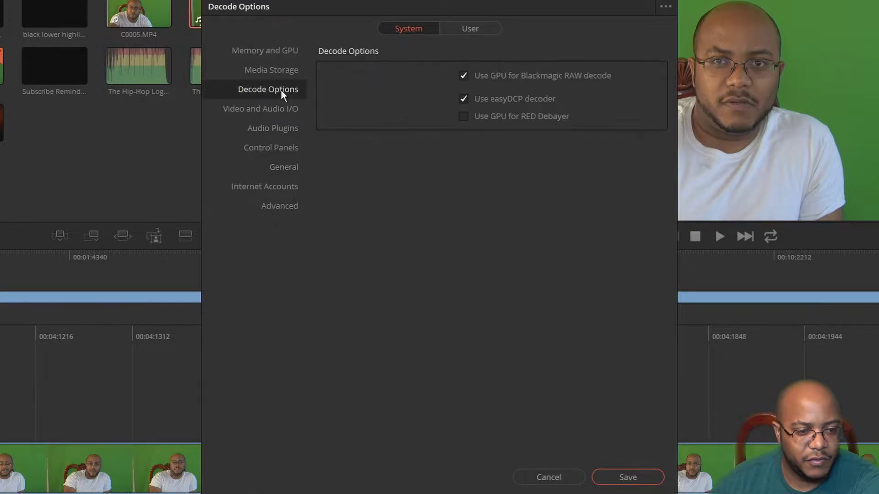
click(285, 116)
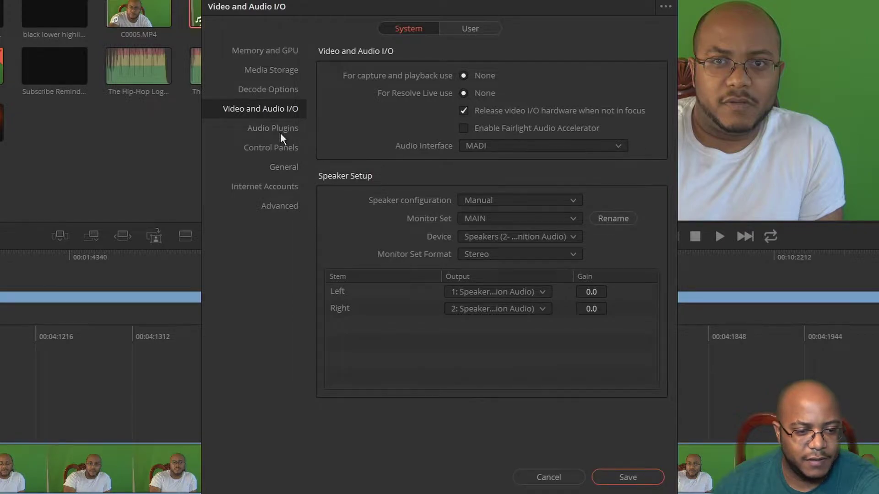
- Review Audio Plugins, Control Panels and General, then begin YouTube sign-in under Internet Accounts
click(280, 133)
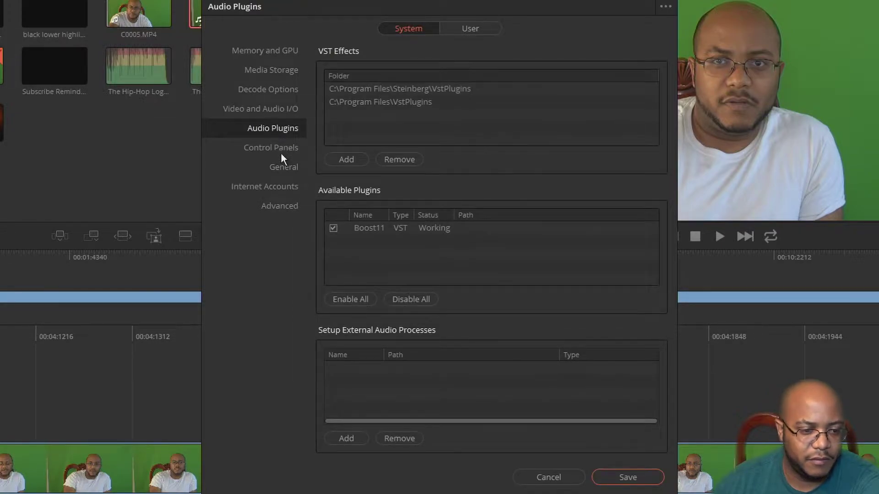
click(281, 153)
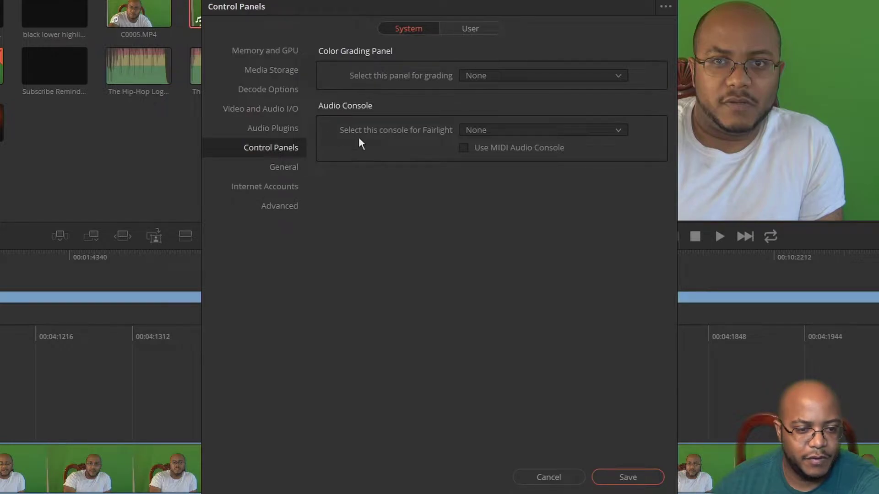
click(287, 177)
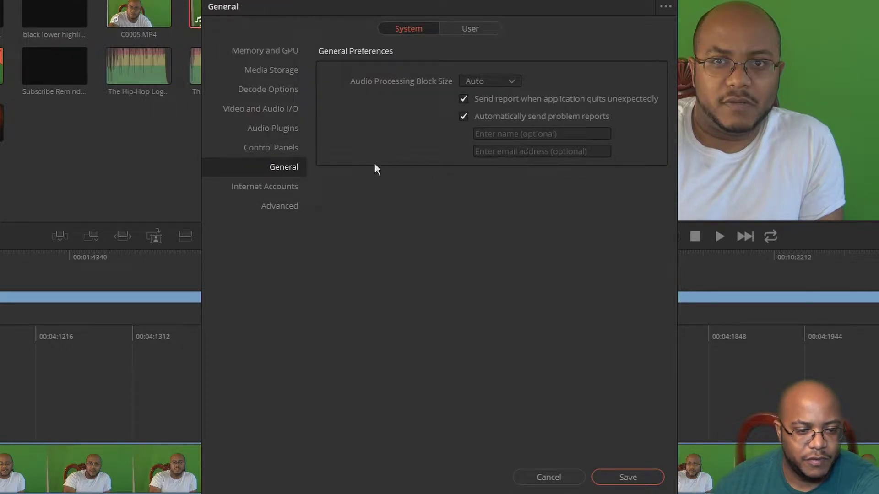
click(277, 190)
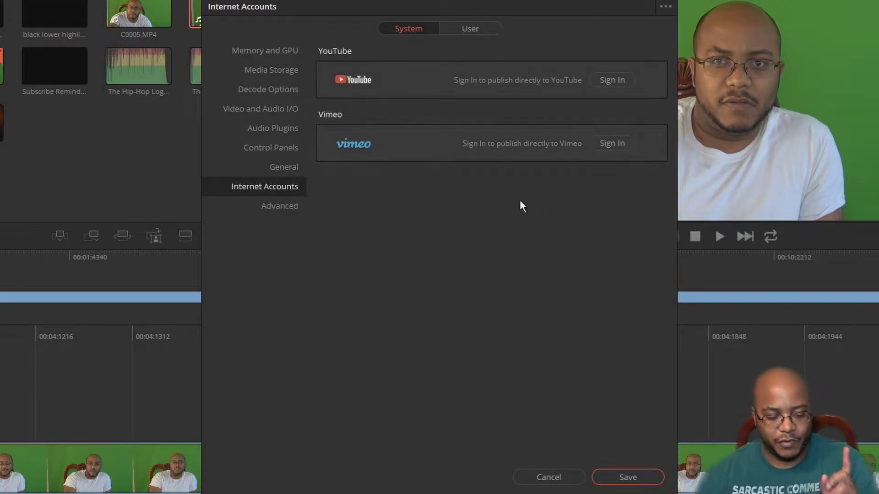
click(605, 81)
- Grant Resolve access to the YouTube account, then sign in and authorize Vimeo
click(544, 355)
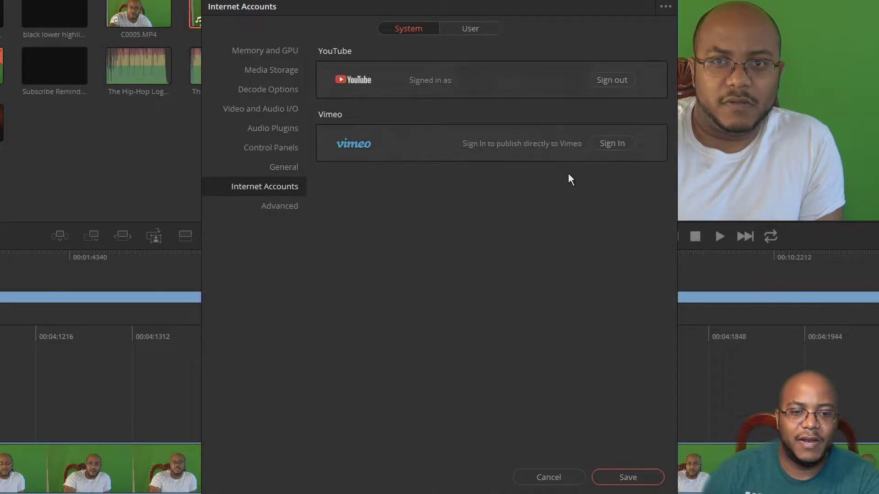
click(614, 143)
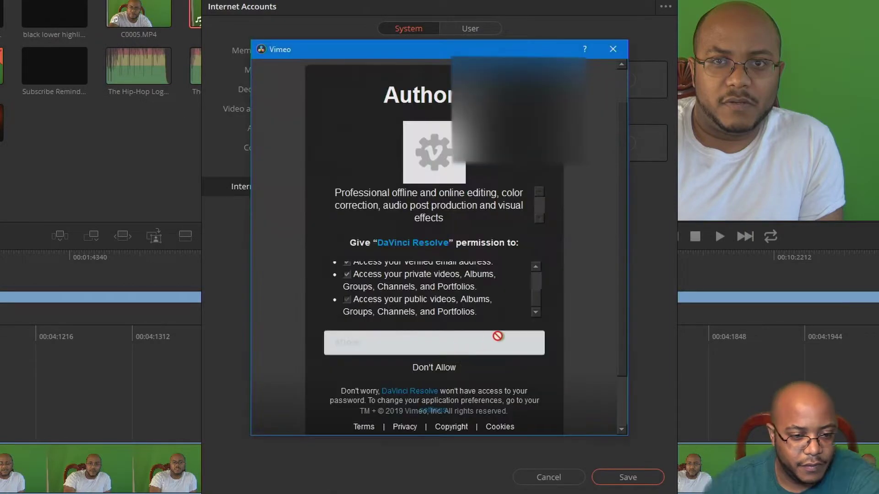
click(501, 337)
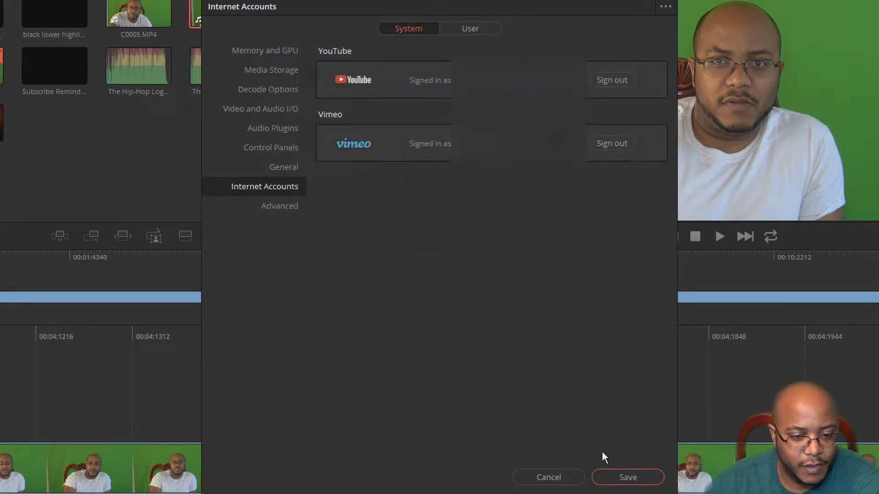
- Glance at Advanced, return to Internet Accounts, and switch to the User preferences
click(284, 208)
click(281, 191)
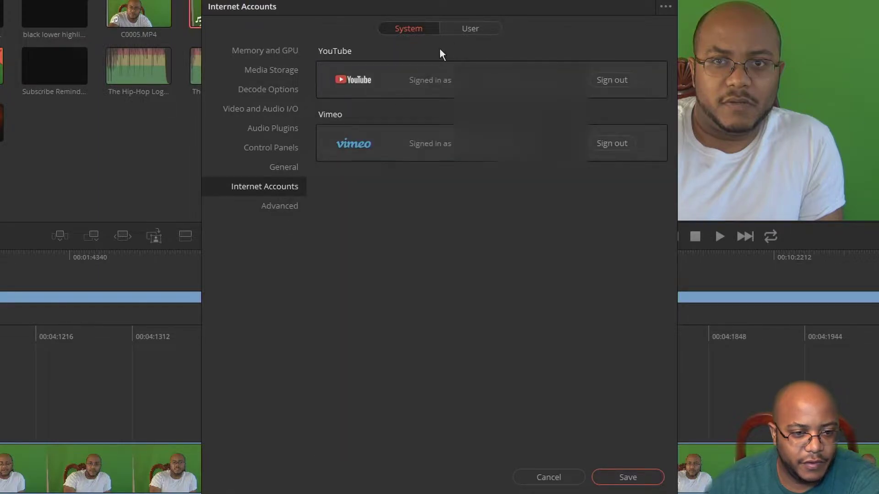
click(467, 30)
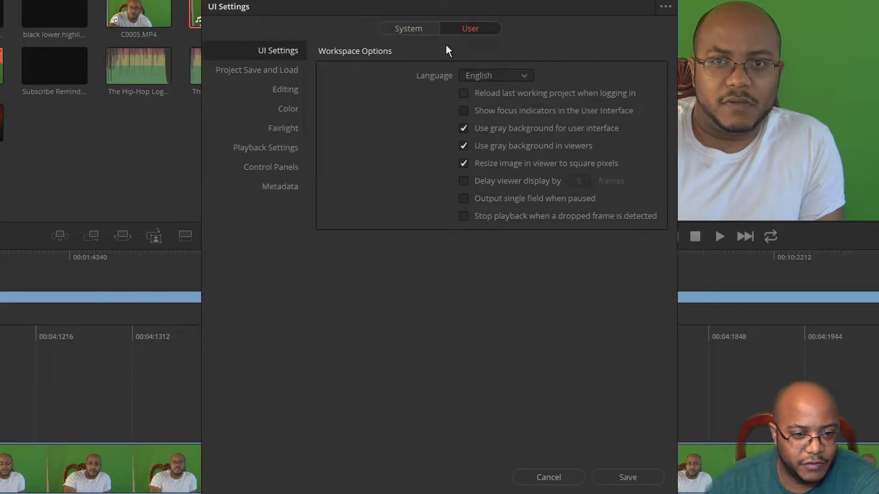
- Review Project Save and Load, Editing, Color, Fairlight, Playback, Control Panels and Metadata, then save
click(292, 71)
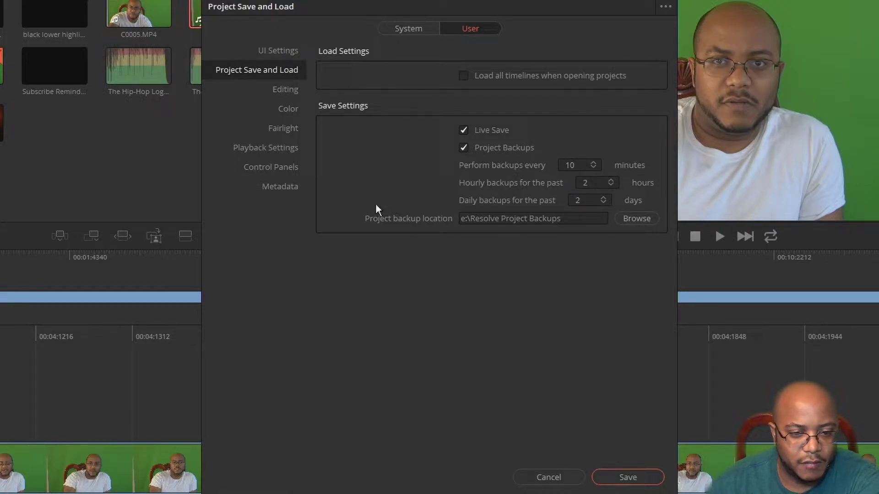
click(282, 90)
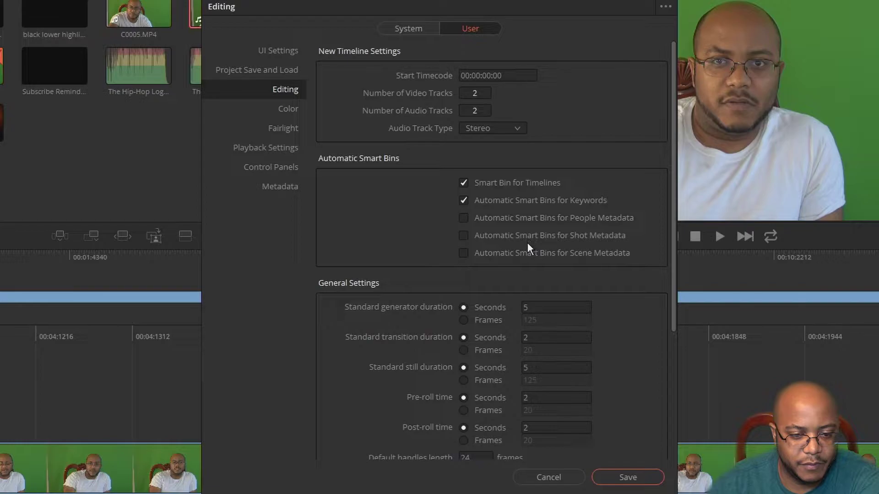
click(288, 110)
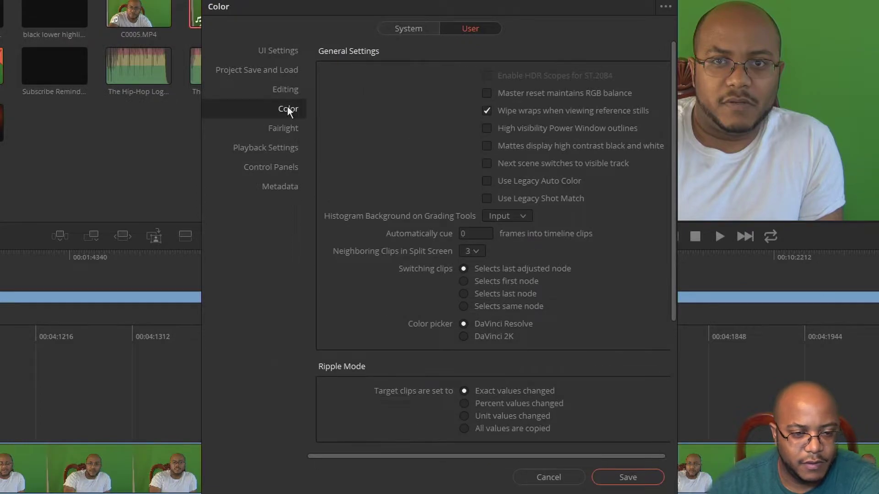
click(287, 133)
click(280, 151)
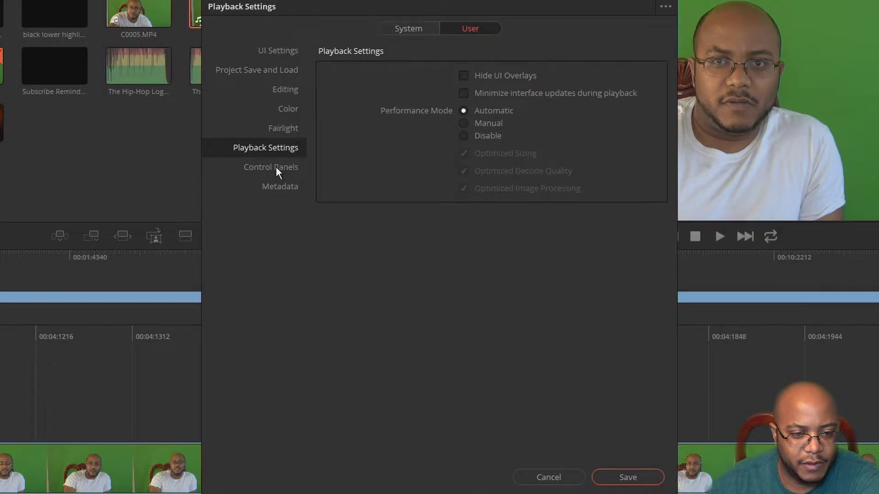
click(275, 170)
click(278, 189)
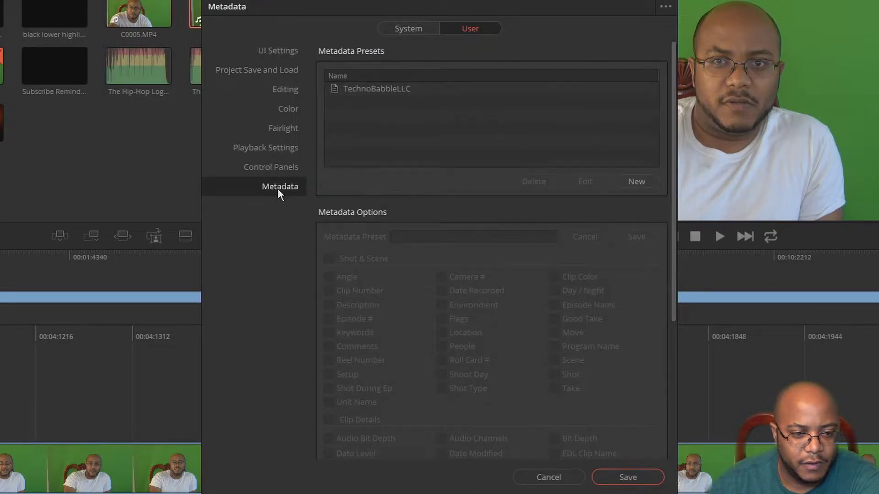
click(618, 475)
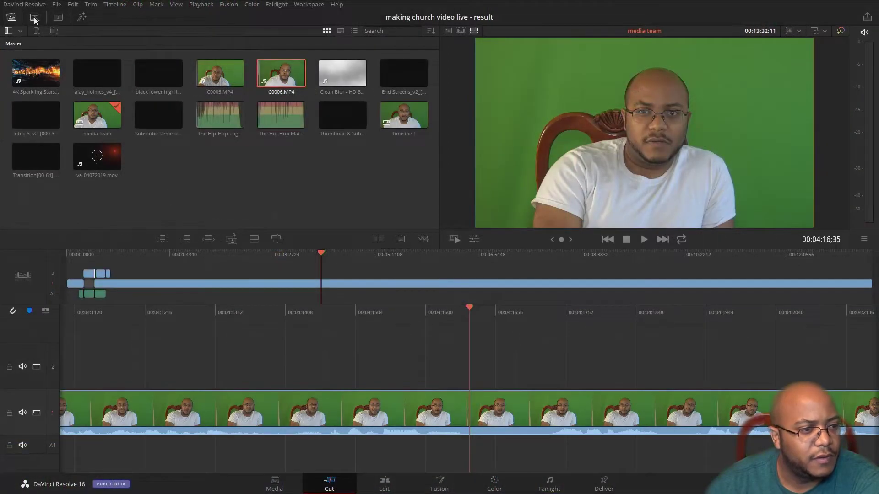
- Replace the Cut page media pool with transitions, then the Titles and Fusion Titles list
click(35, 17)
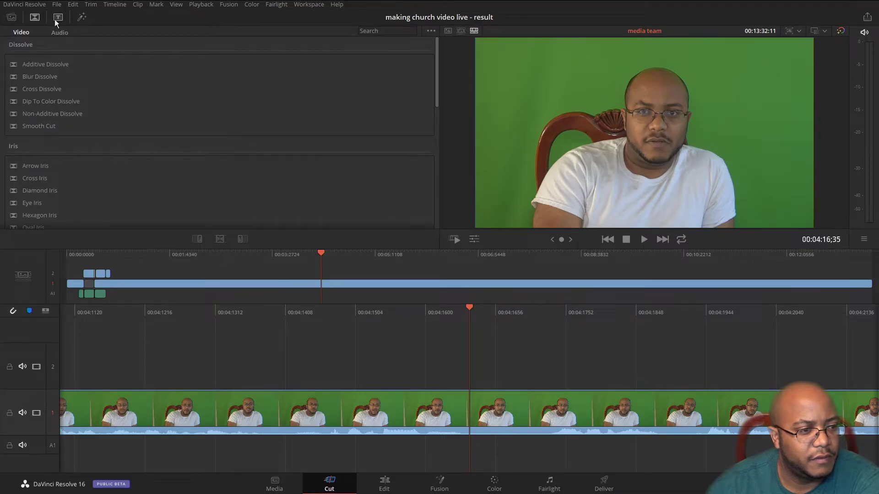
click(55, 20)
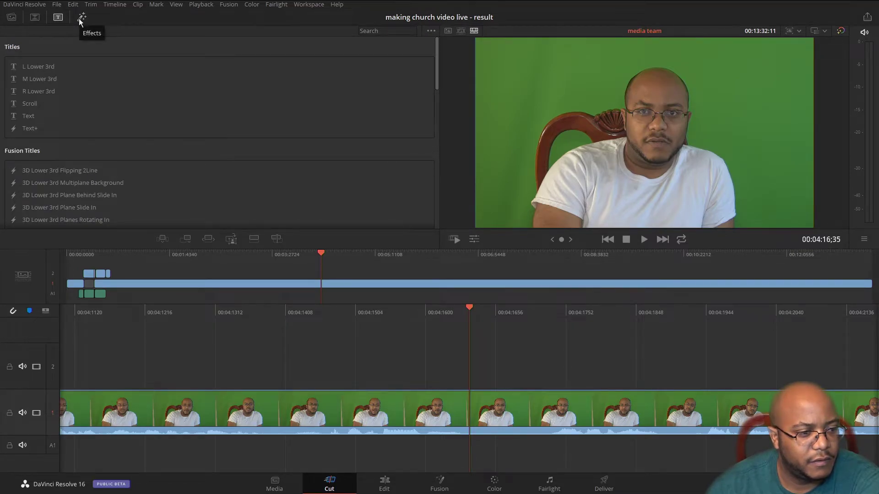
scroll(142, 115, down, 5)
scroll(132, 105, up, 4)
scroll(68, 146, down, 1)
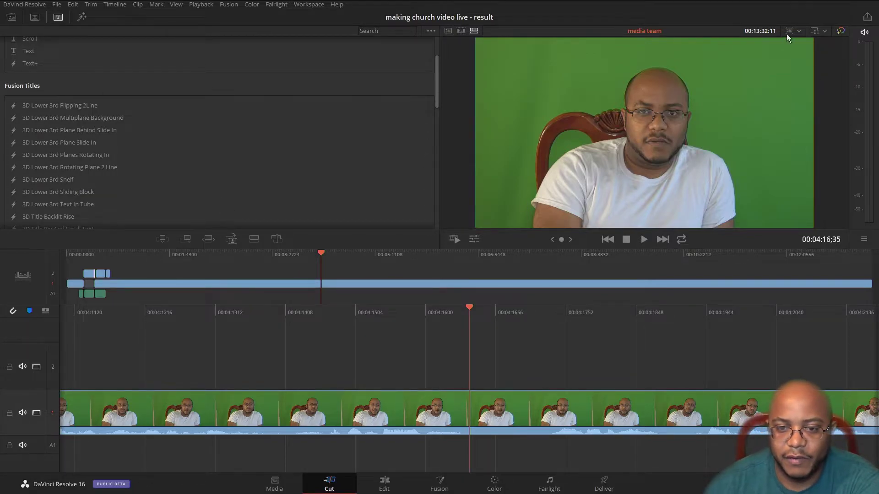
click(822, 32)
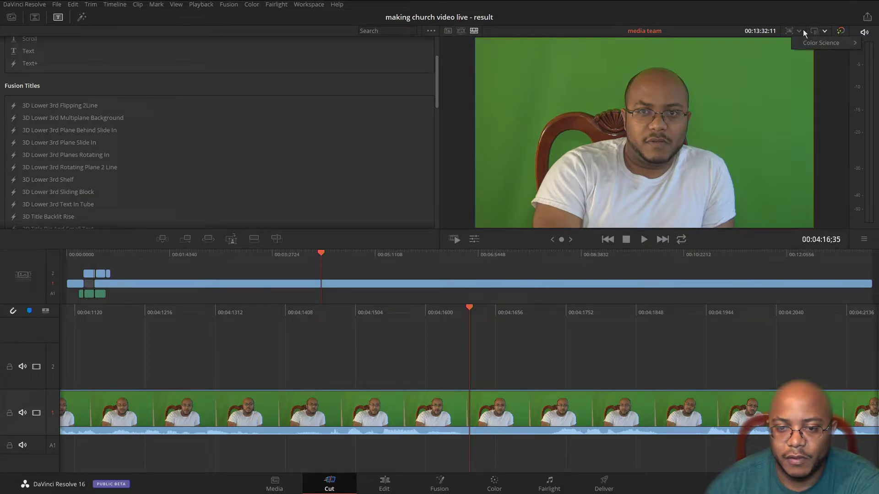
- Switch color science to DaVinci YRGB Color Managed, then back to DaVinci YRGB
mouse_move(819, 43)
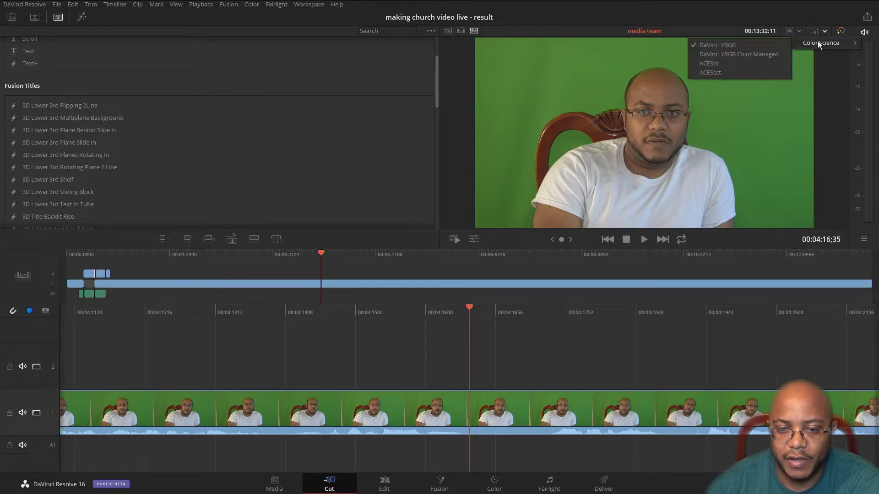
click(773, 53)
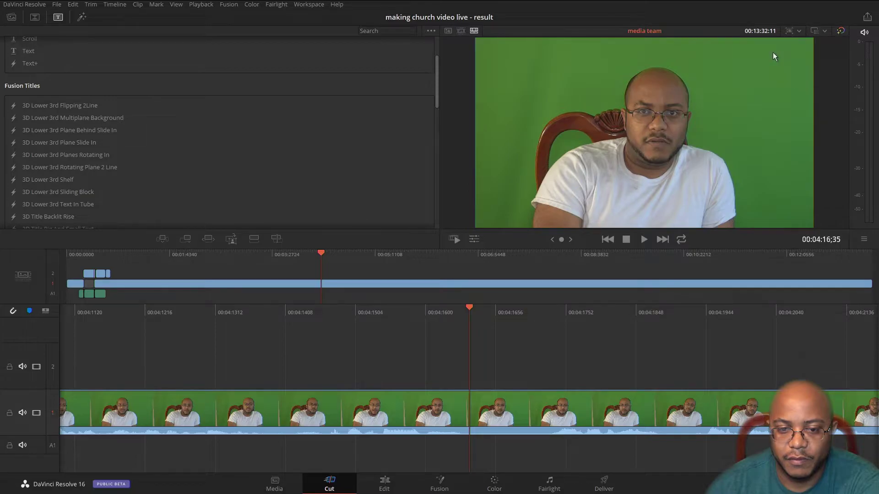
click(822, 31)
mouse_move(817, 42)
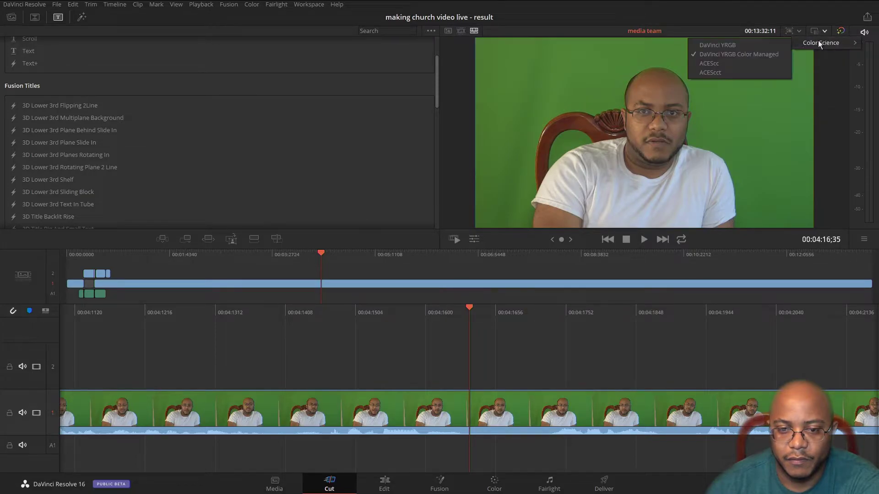
click(739, 44)
- Try Ultra HD, portrait 1080x1920 and square 1080x1080 timelines, ending on Full HD 1920 x 1080
click(799, 30)
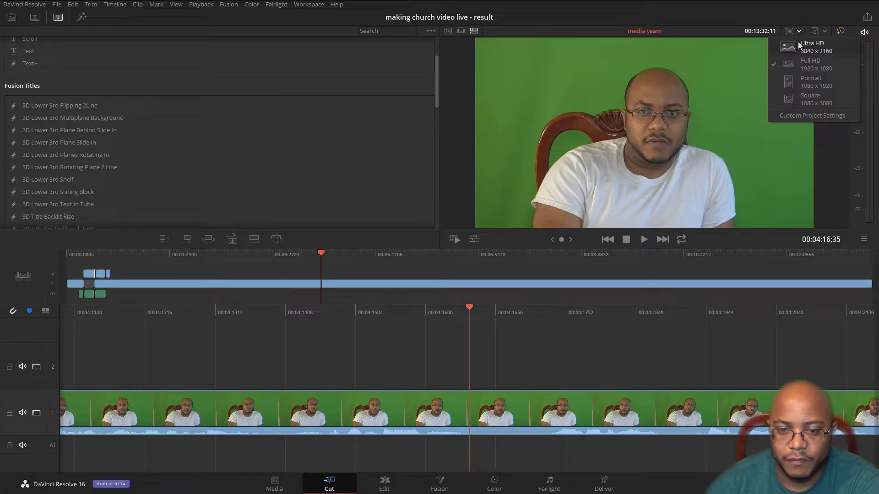
click(799, 45)
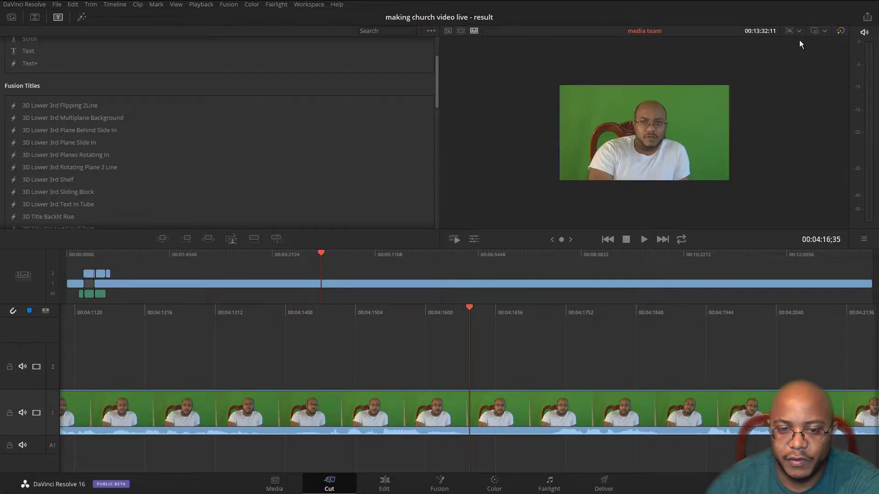
click(799, 31)
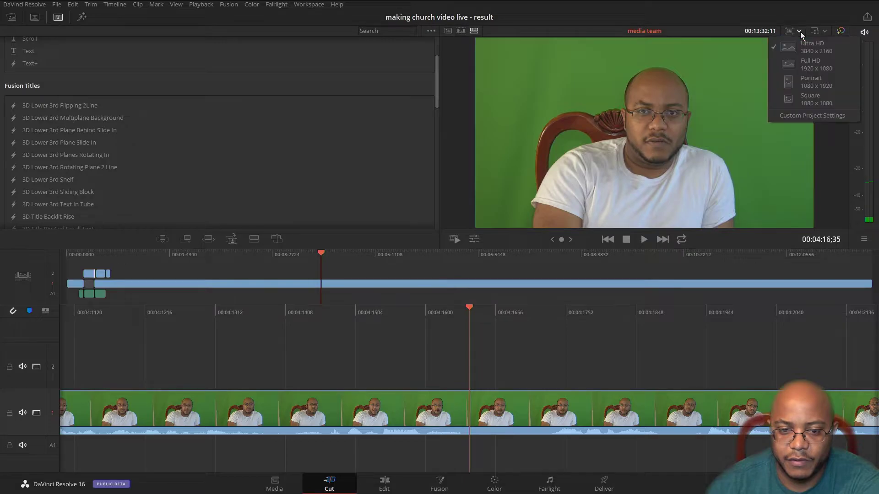
click(806, 81)
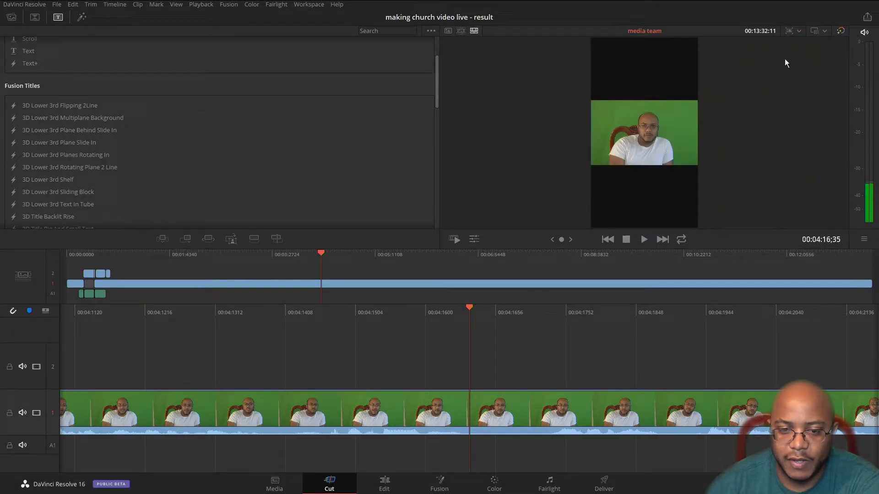
click(799, 31)
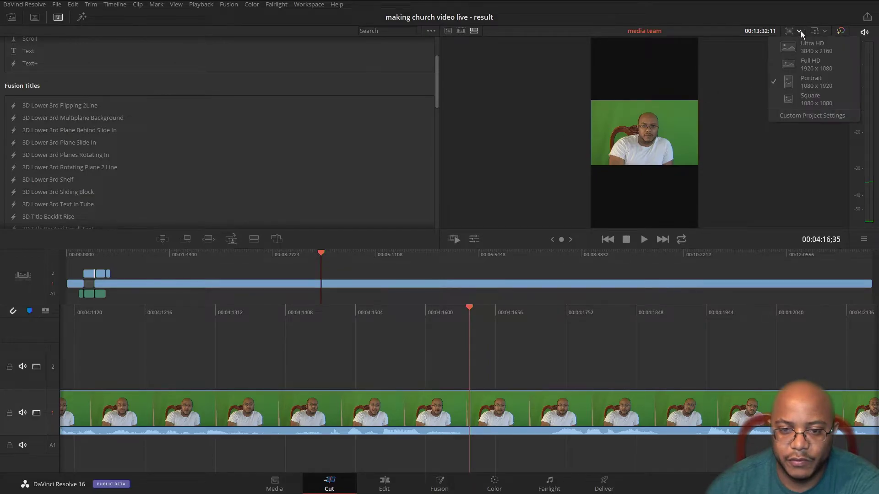
click(796, 101)
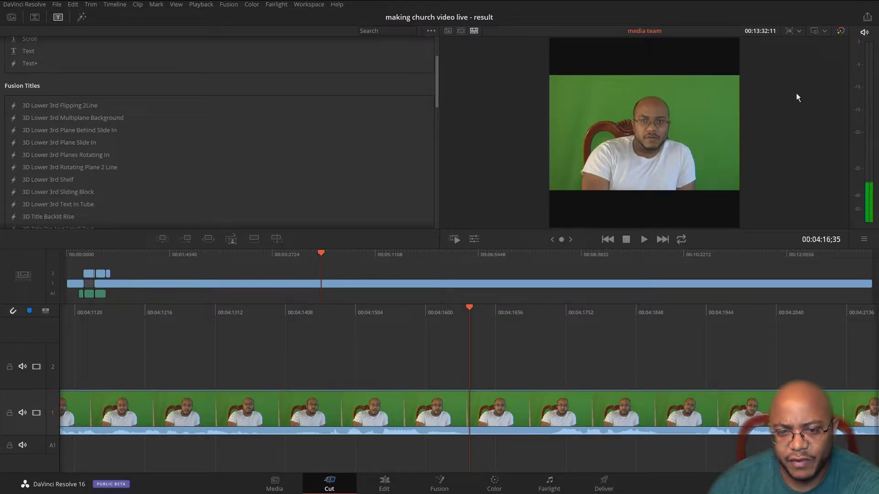
click(798, 30)
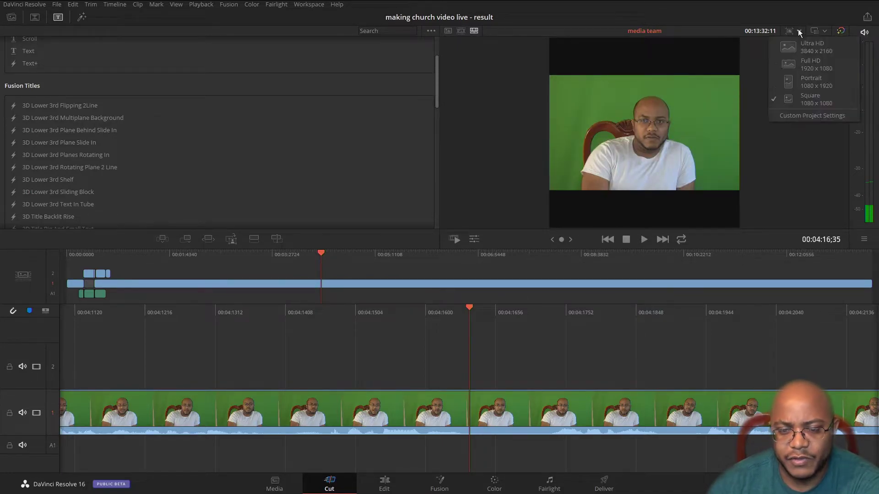
click(810, 66)
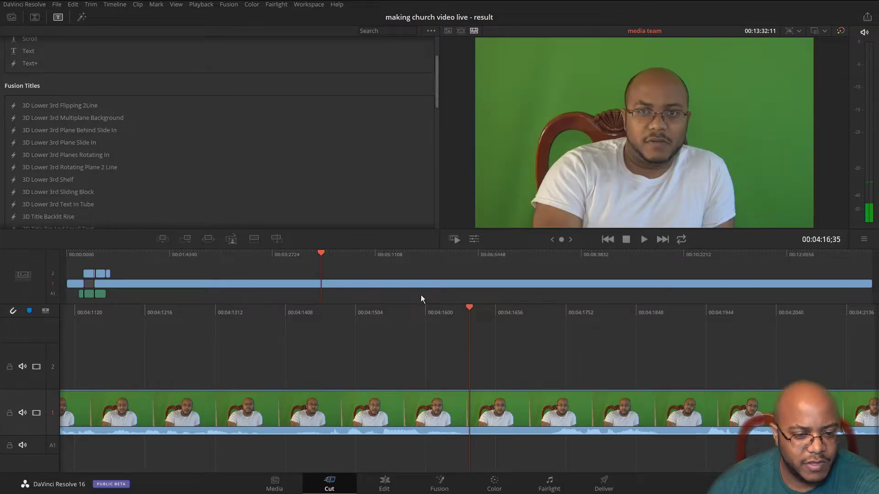
- Browse the clip tools' Transform, Audio, Crop, Speed and Stabilization tabs below the viewer
click(473, 238)
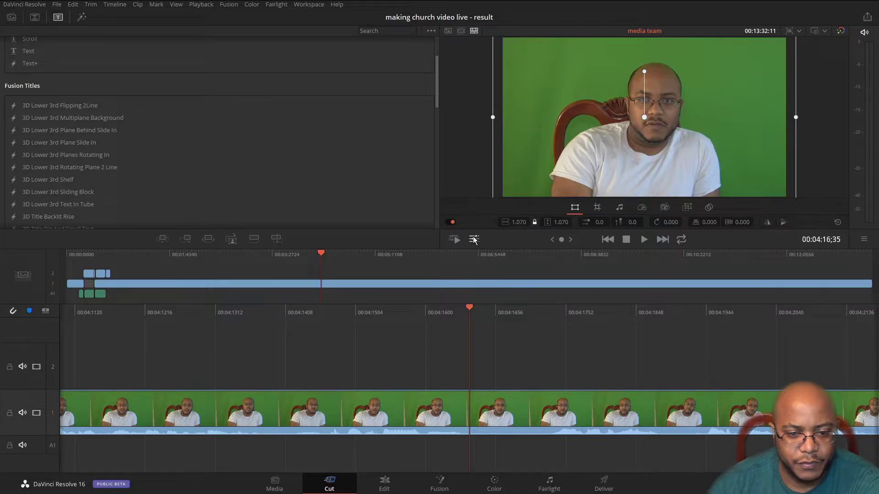
click(623, 209)
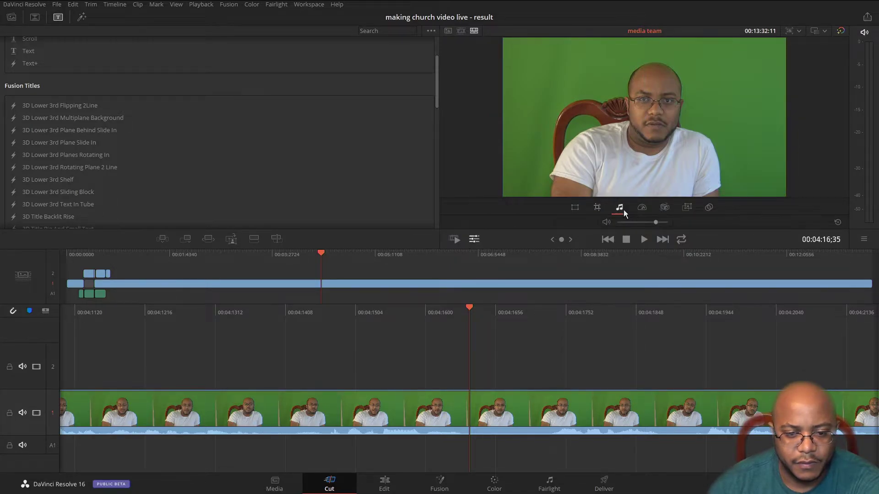
click(598, 209)
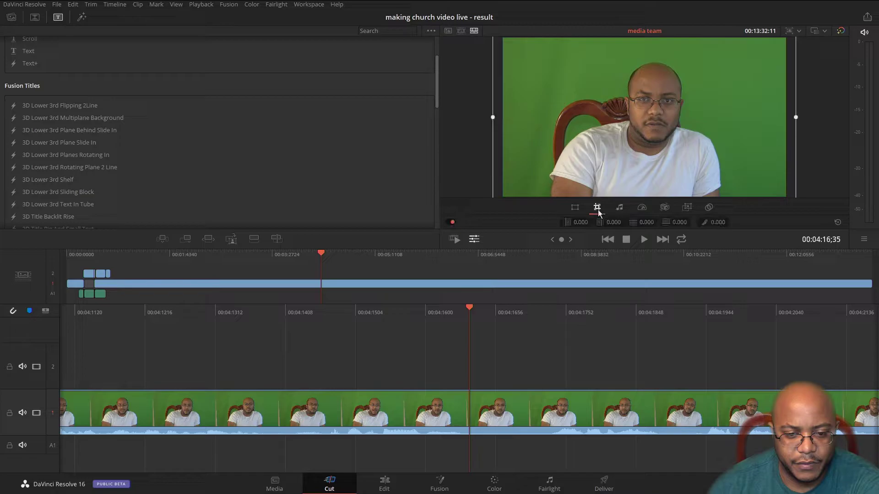
click(641, 209)
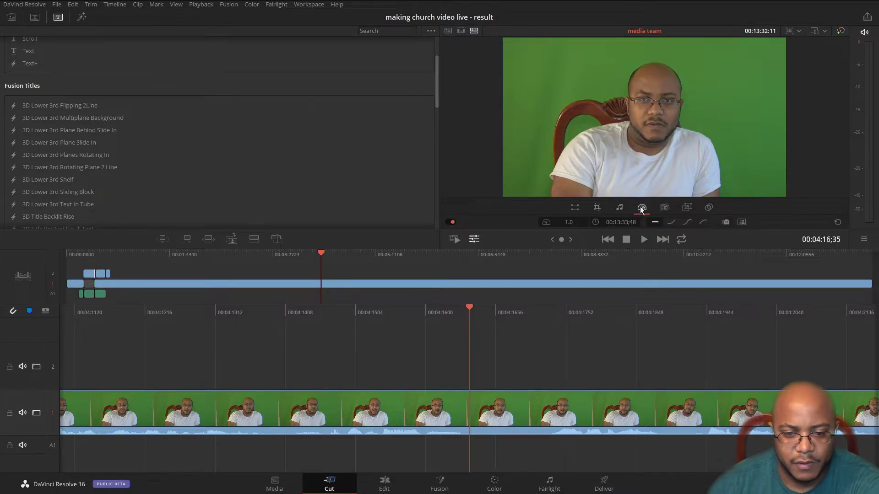
click(663, 208)
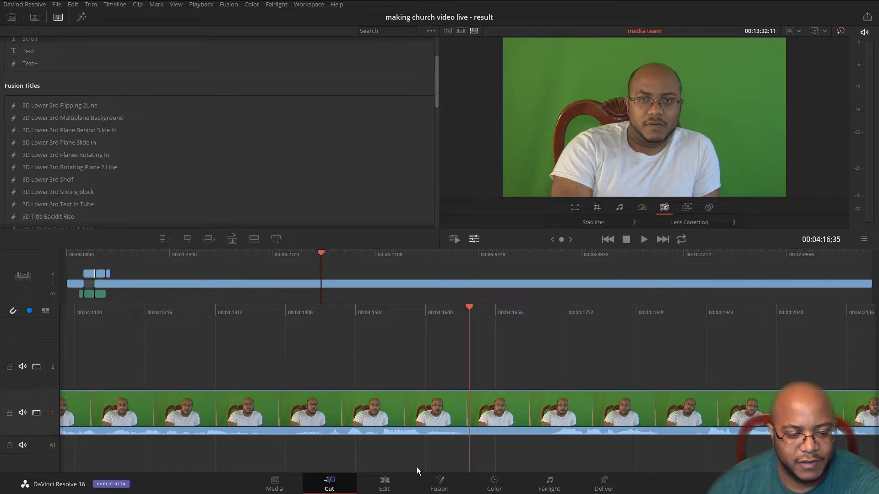
click(384, 486)
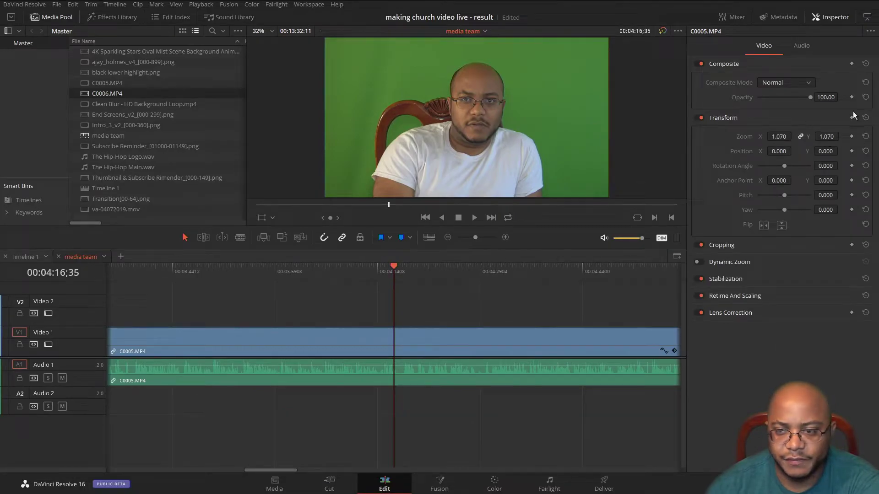
- Glance at the Workspace menu, toggle the Inspector's Audio and Video tabs, and select all clips
click(308, 5)
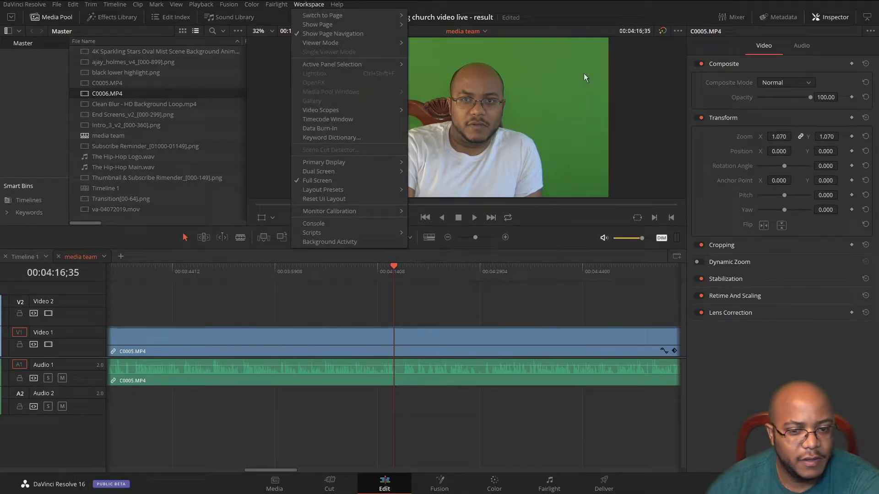
click(767, 374)
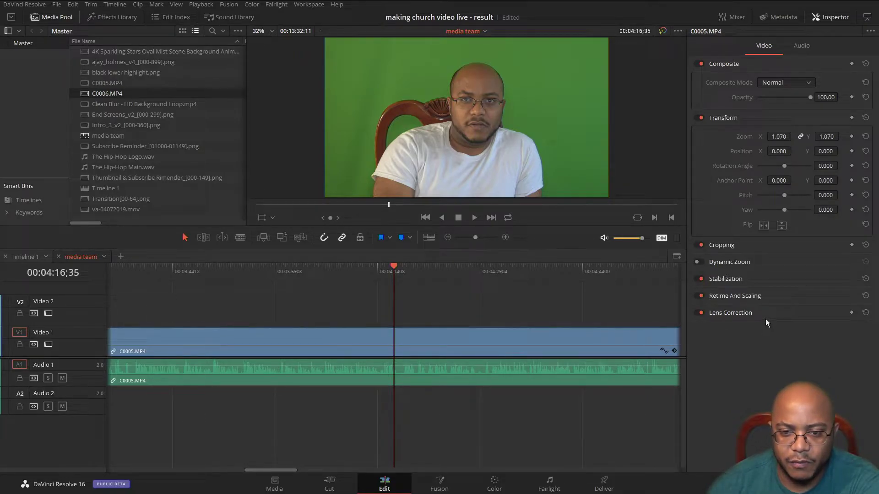
click(804, 48)
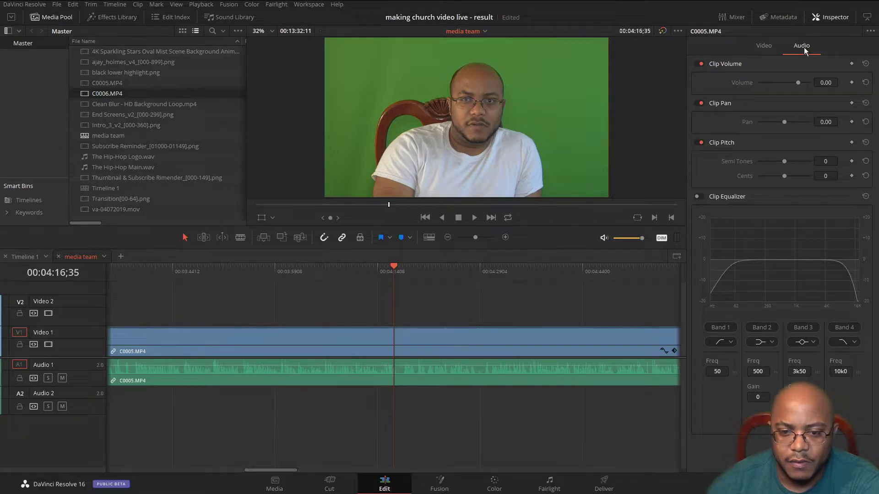
click(773, 48)
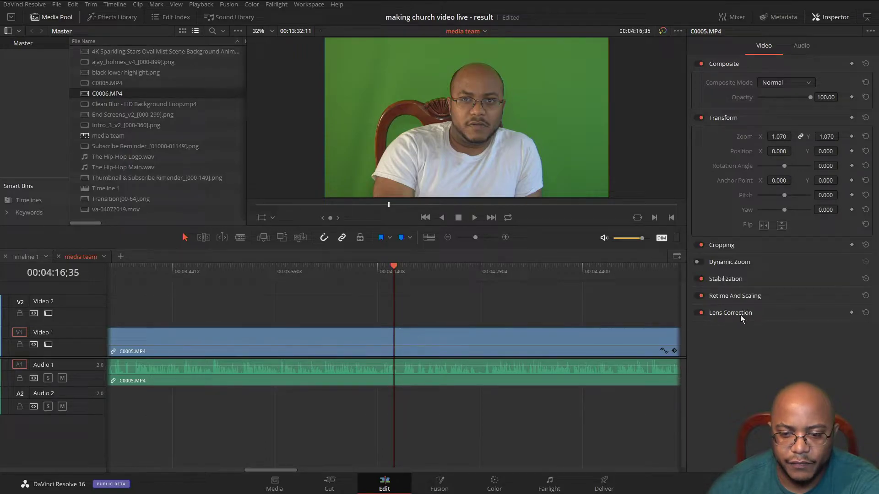
key(ctrl+a)
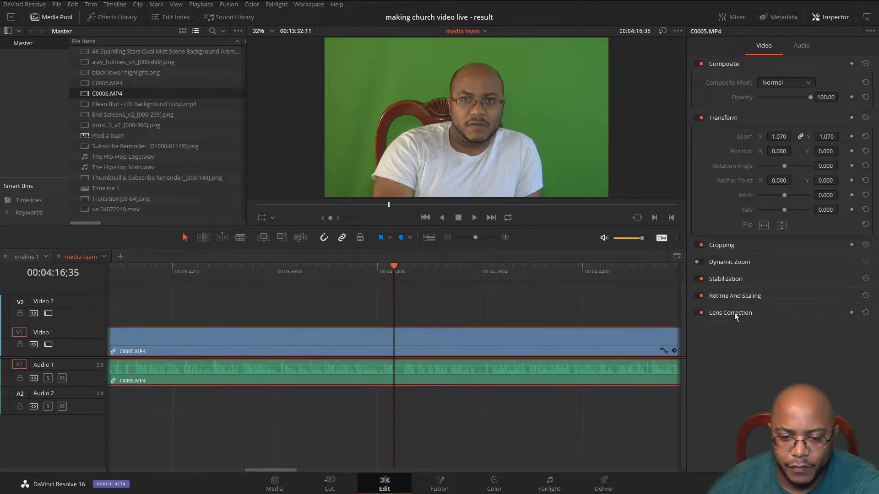
- Expand and collapse the Cropping, Stabilization, Lens Correction and Retime And Scaling sections
click(721, 246)
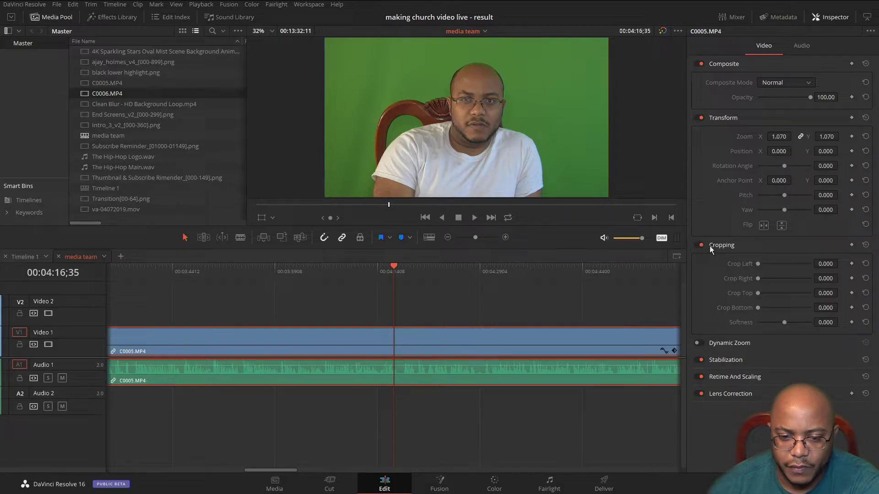
click(728, 245)
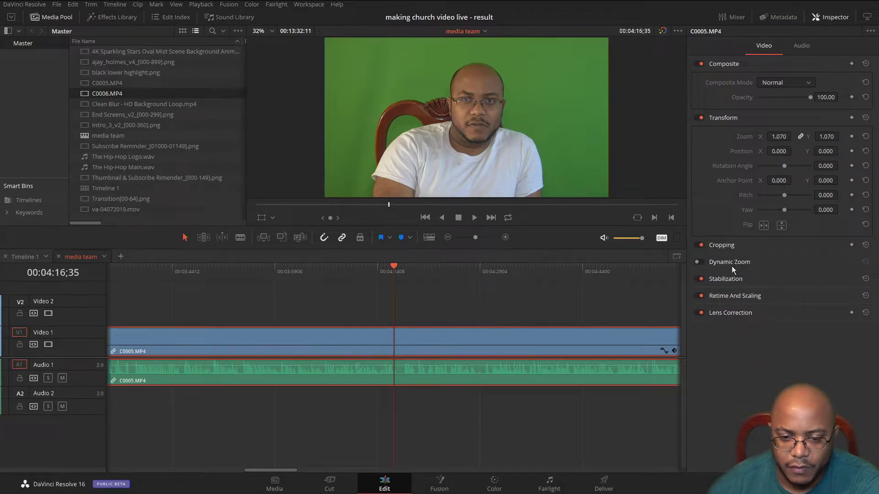
click(724, 280)
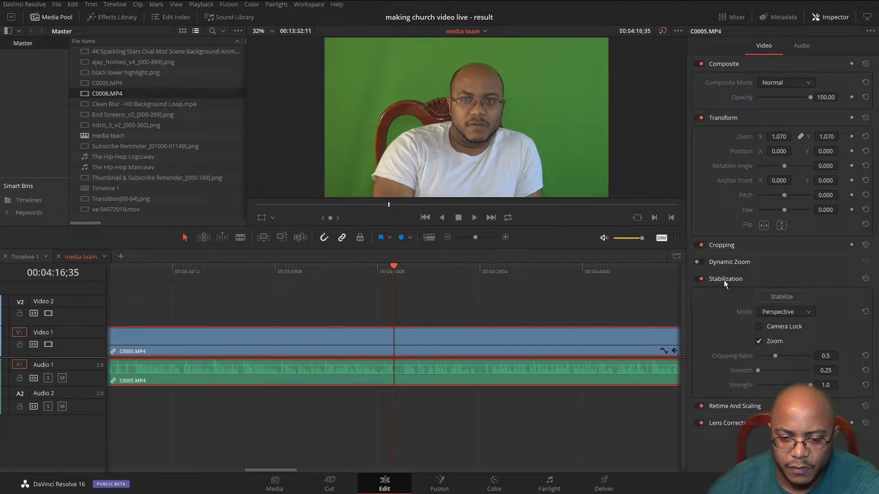
click(724, 280)
click(733, 316)
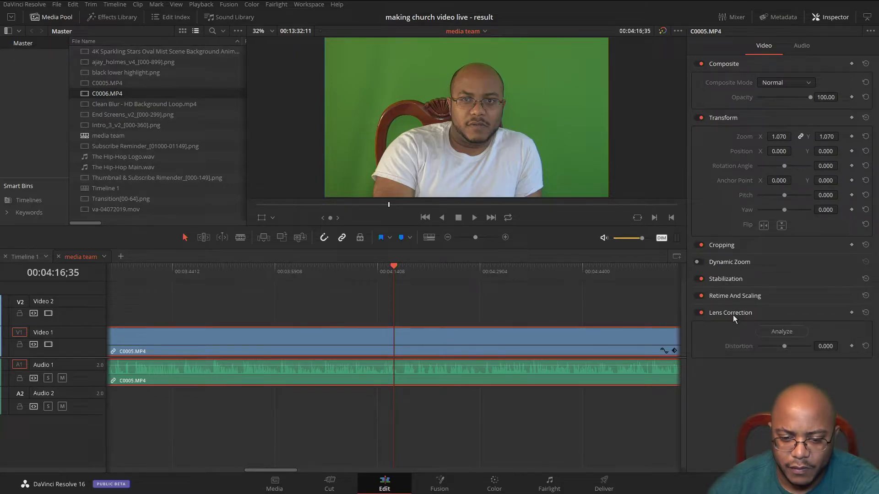
click(739, 300)
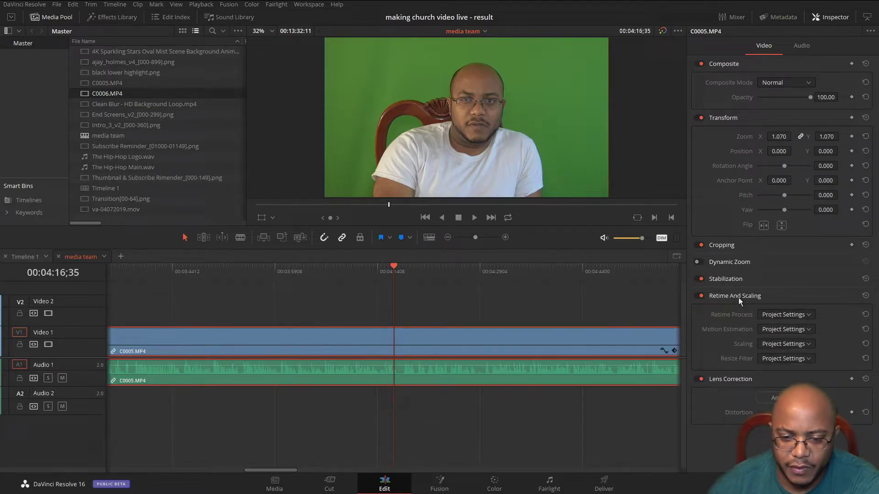
click(737, 297)
click(734, 312)
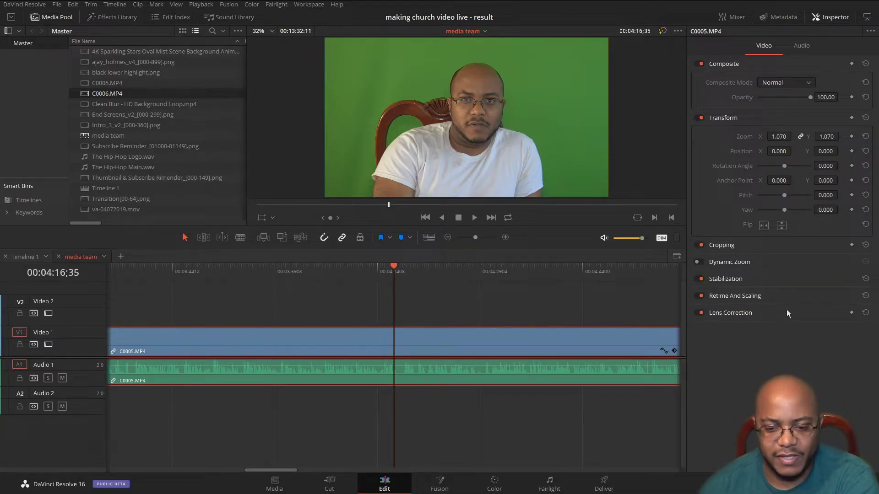
- Recheck C0005.MP4's audio properties, return to video, and show its Metadata panel
click(807, 51)
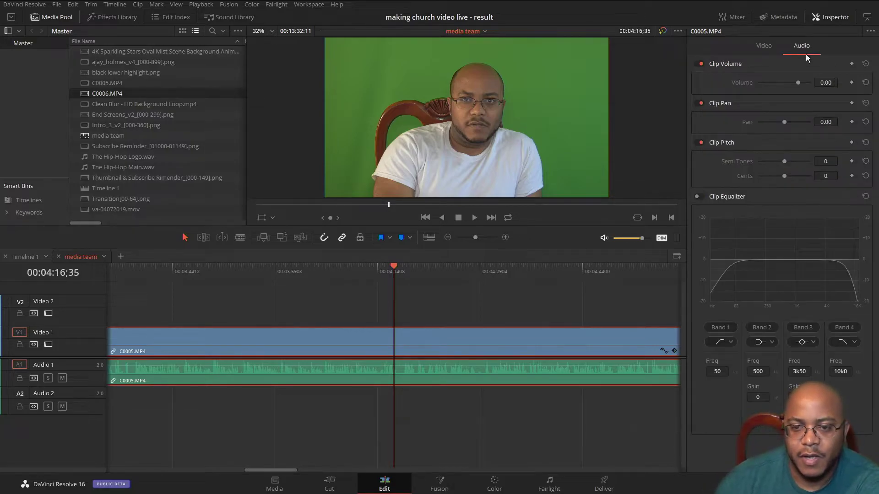
click(767, 48)
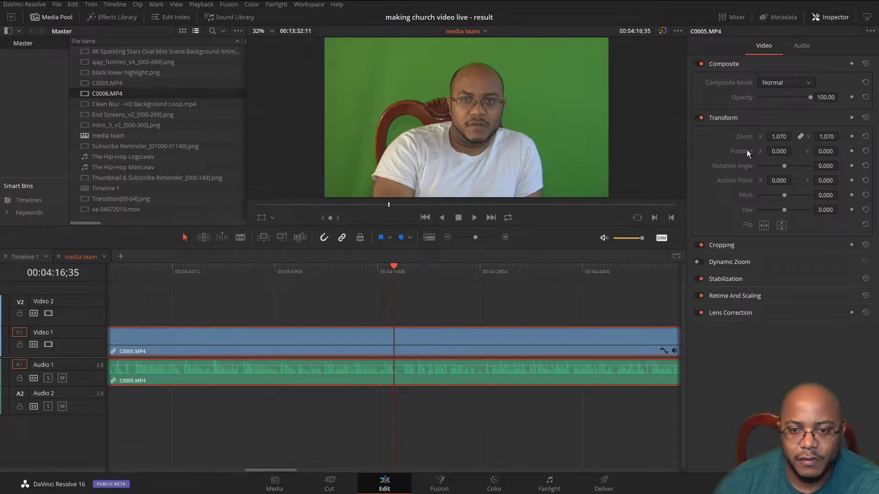
click(777, 18)
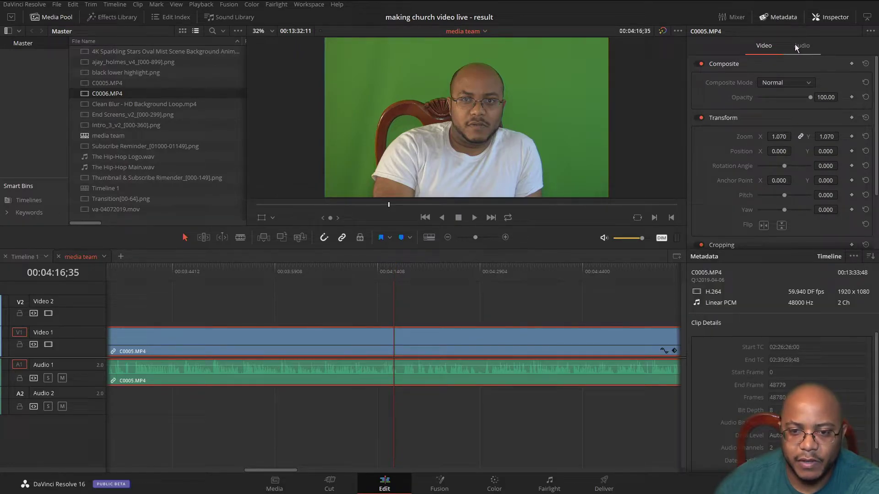
- Hide the Inspector, close the Metadata panel and audio Mixer, and show the empty Sound Library
click(831, 17)
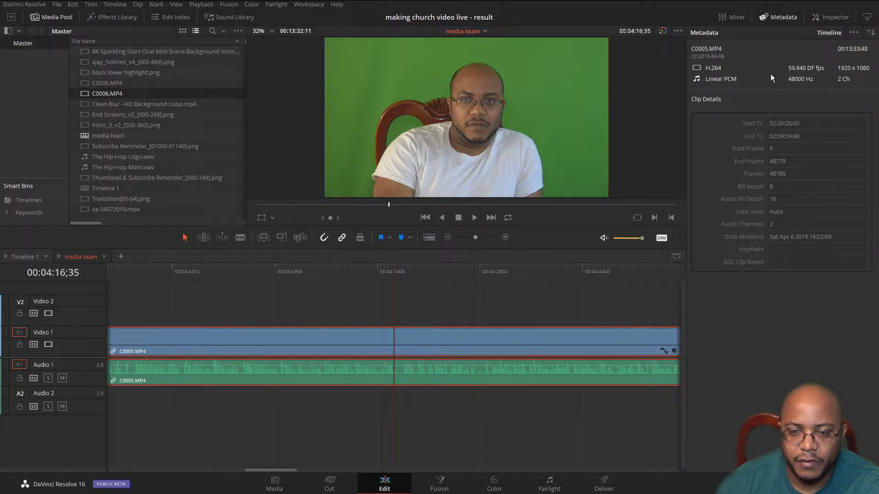
click(732, 18)
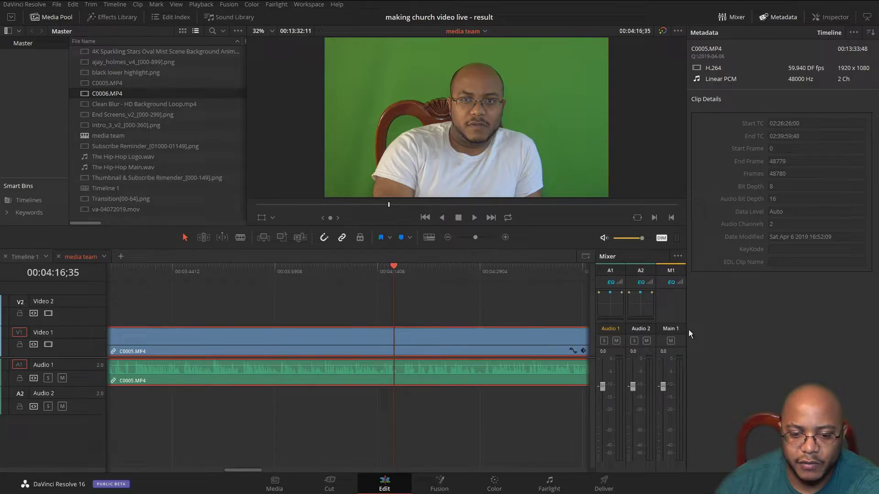
click(777, 19)
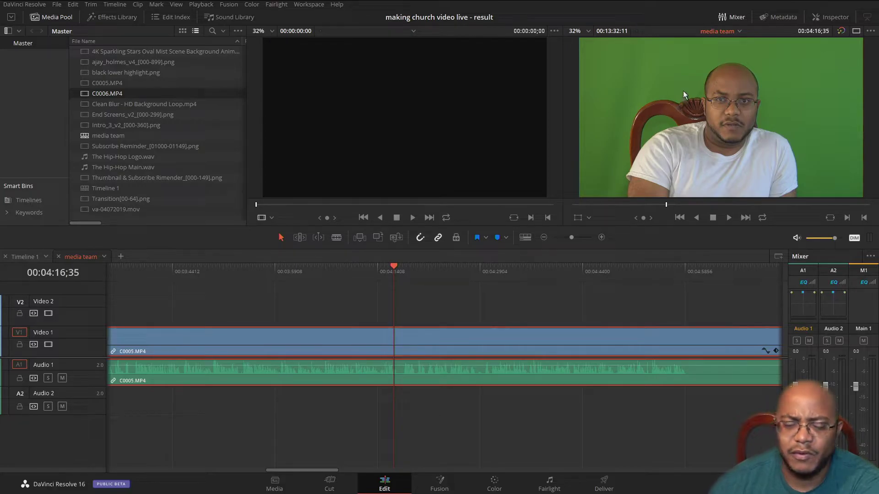
click(737, 18)
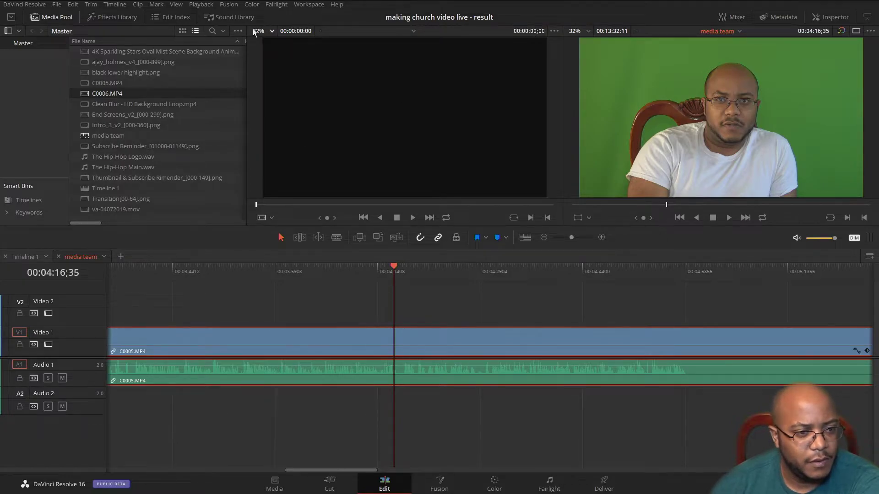
click(233, 17)
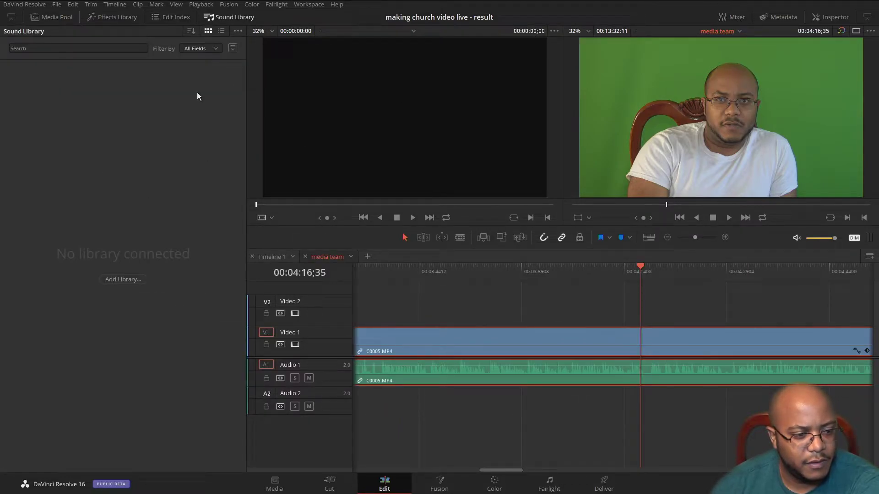
- Add Z:\audiojungle from the envato drive to the Sound Library and accept the 138-clip scan
click(136, 279)
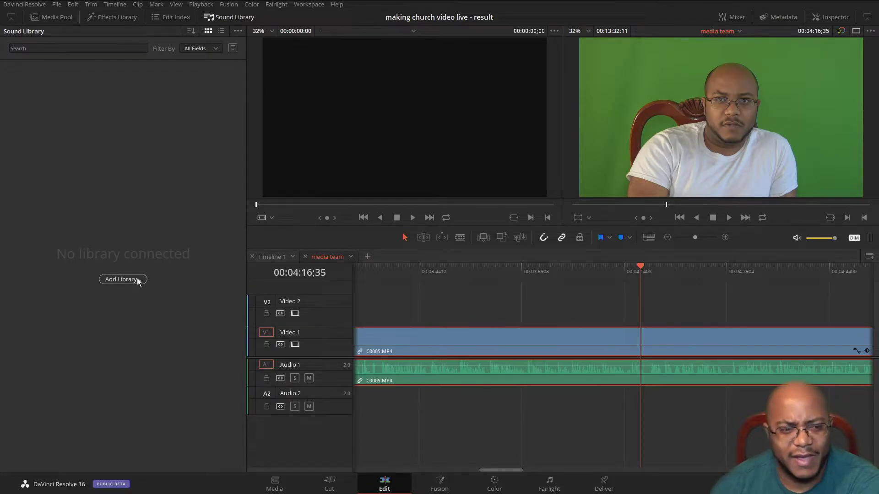
scroll(105, 168, down, 3)
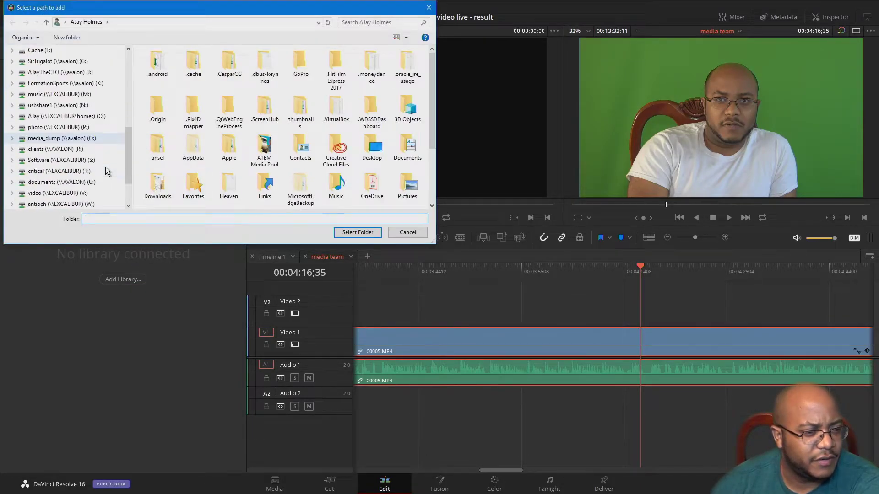
click(57, 149)
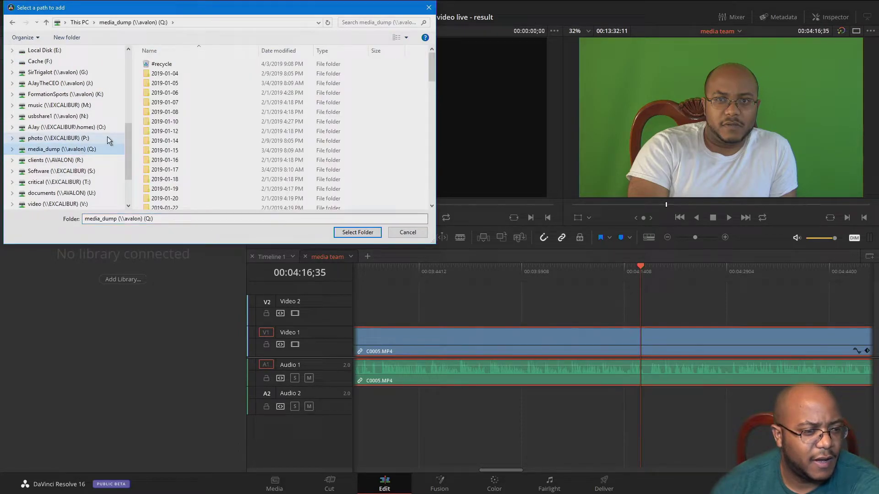
scroll(58, 165, down, 2)
click(59, 182)
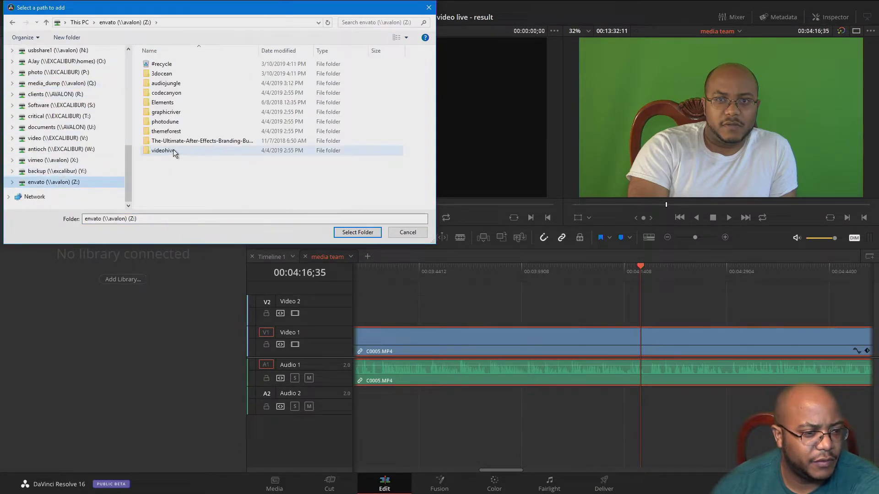
double_click(175, 86)
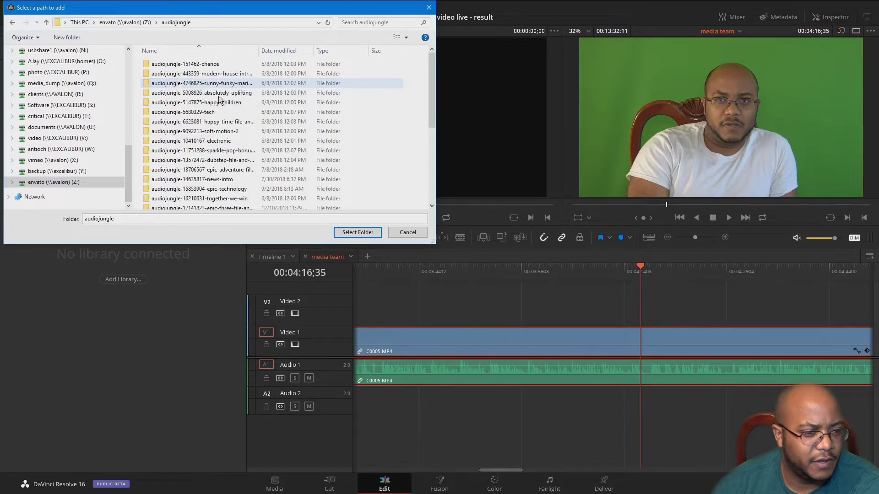
click(357, 232)
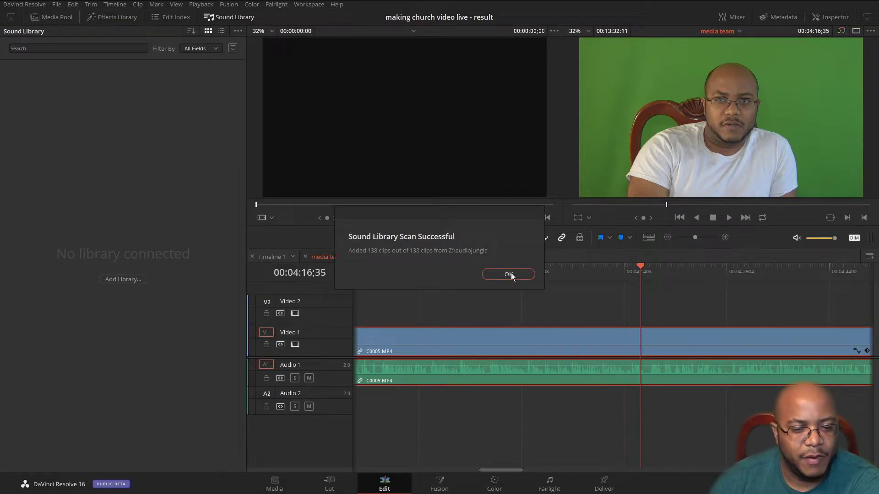
click(510, 275)
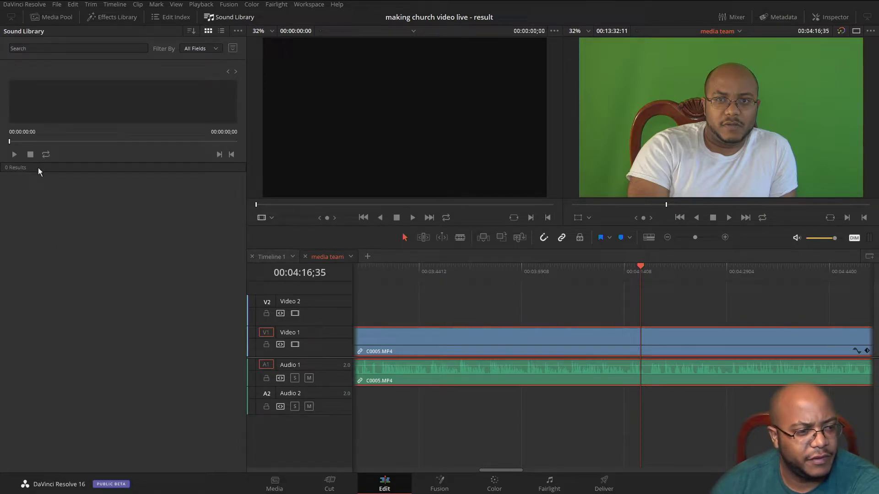
click(87, 49)
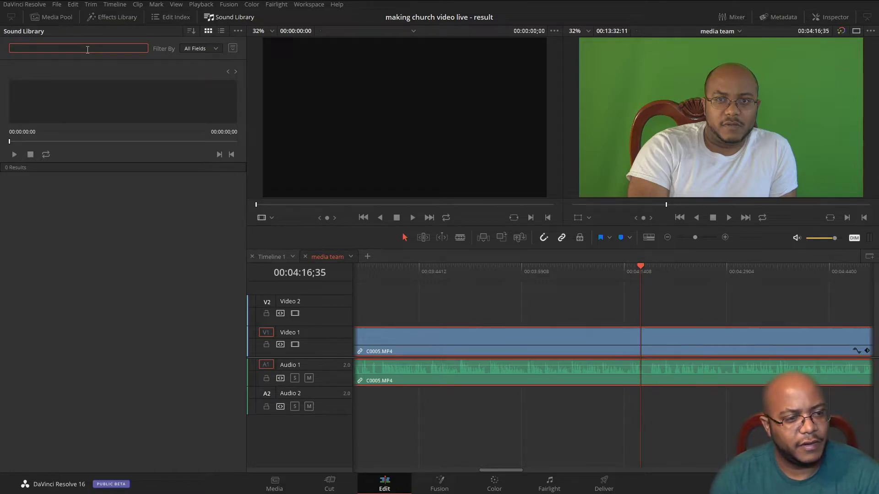
text(hip)
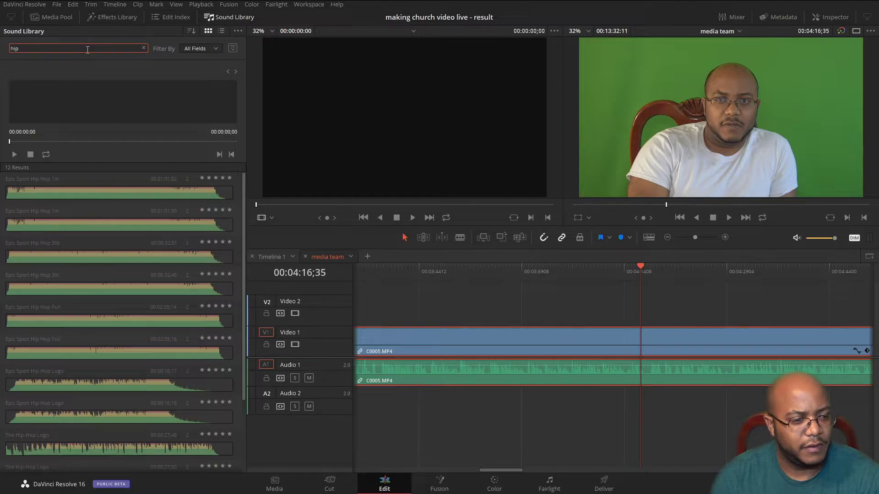
text( hop)
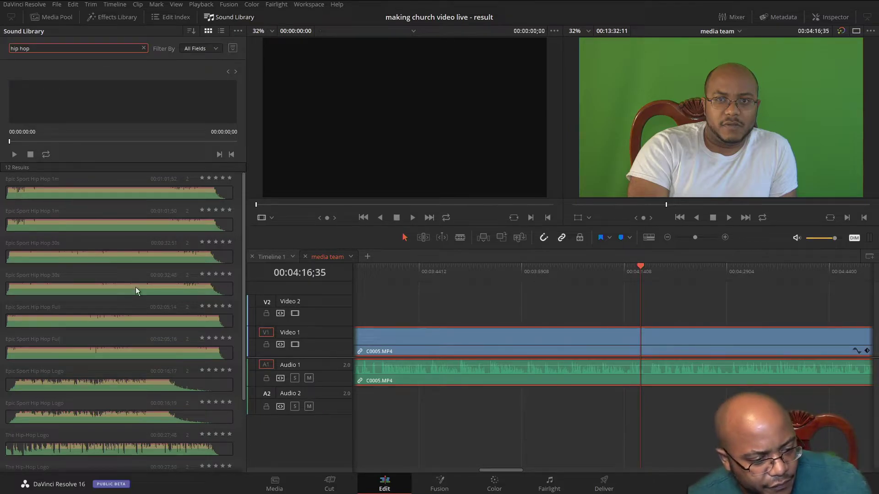
scroll(141, 300, down, 3)
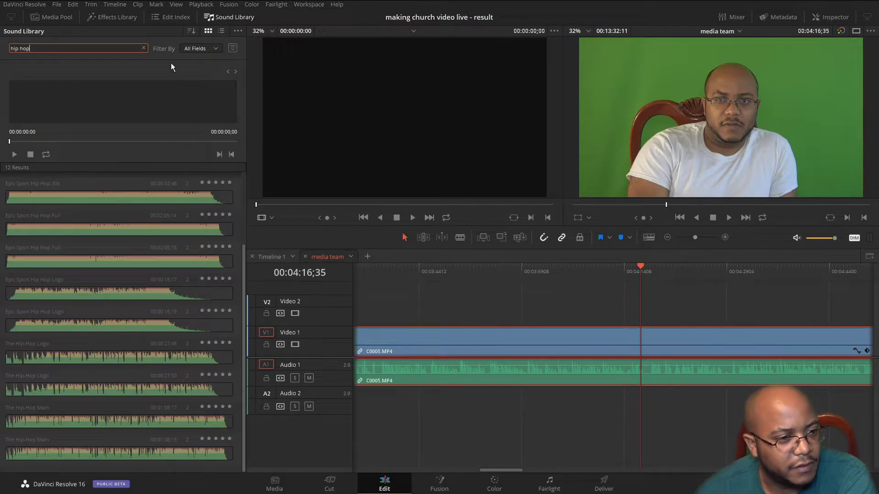
click(144, 49)
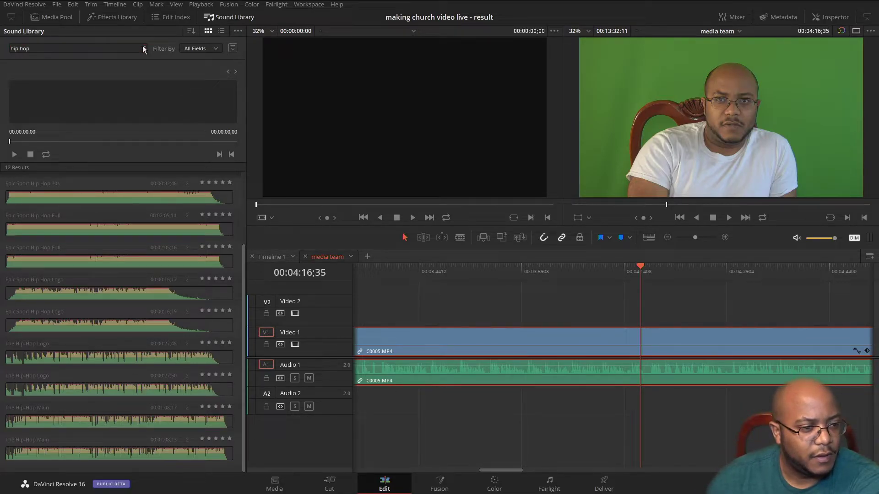
- Switch the Sound Library to a different, empty database
click(232, 48)
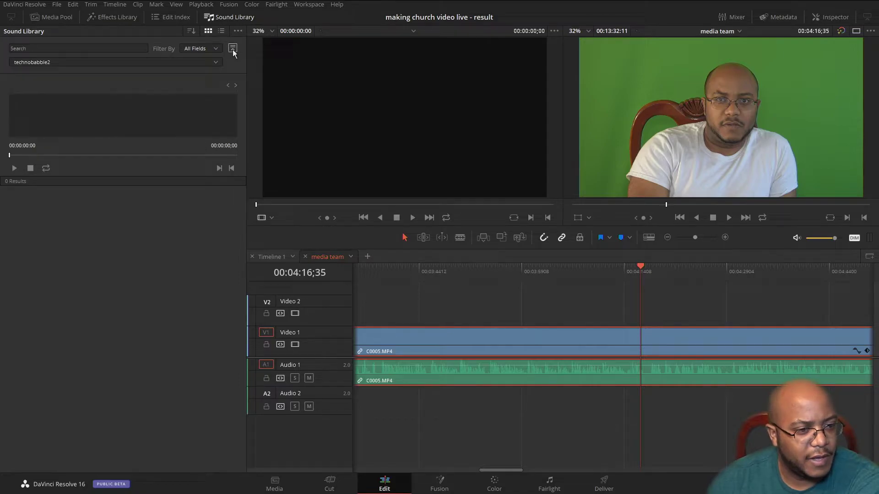
click(216, 62)
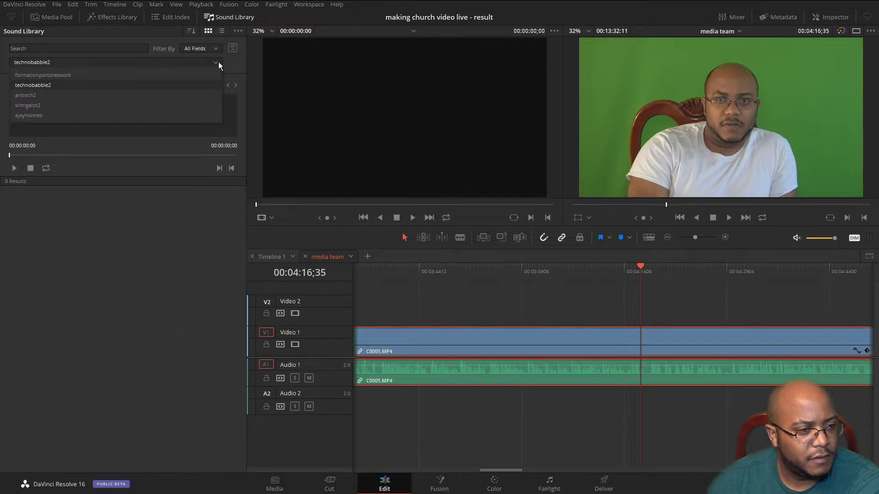
click(218, 62)
click(217, 63)
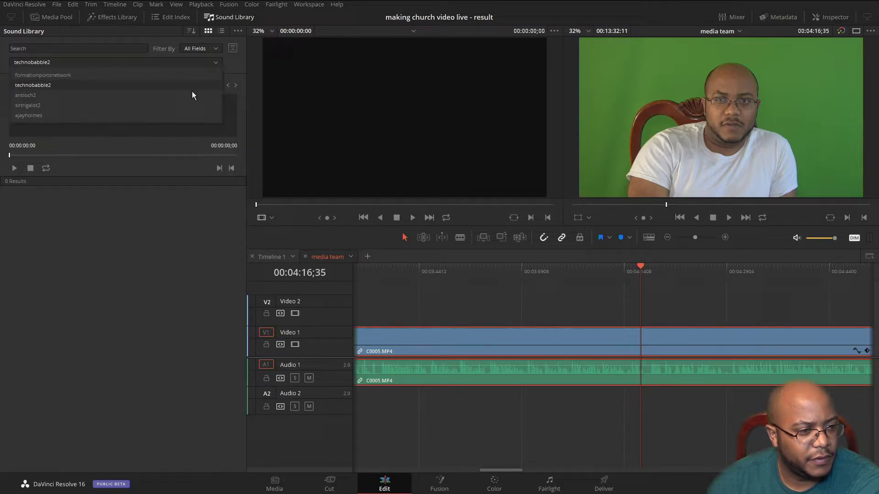
click(155, 118)
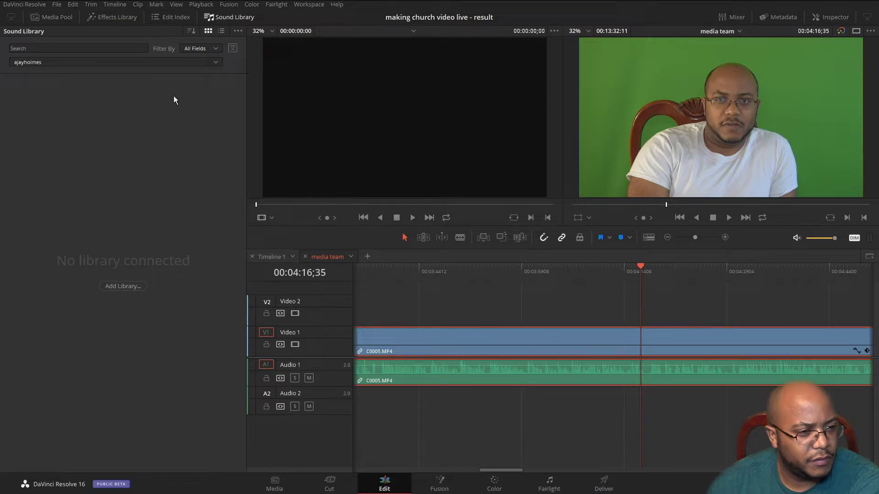
click(232, 50)
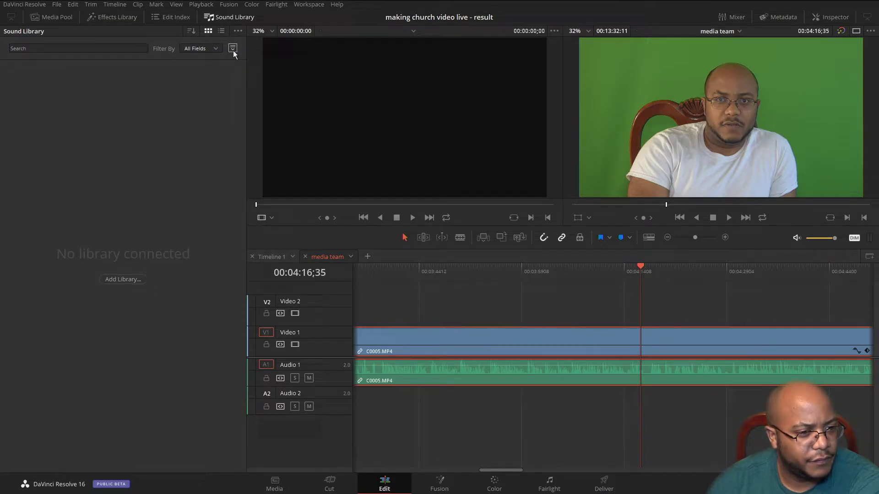
- Add Z:\audiojungle to the new database and accept the 138-clip scan
click(136, 279)
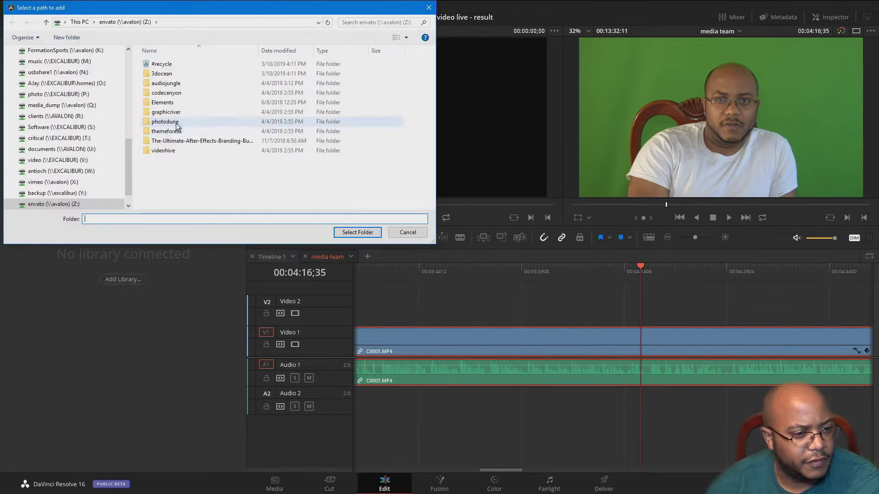
double_click(179, 84)
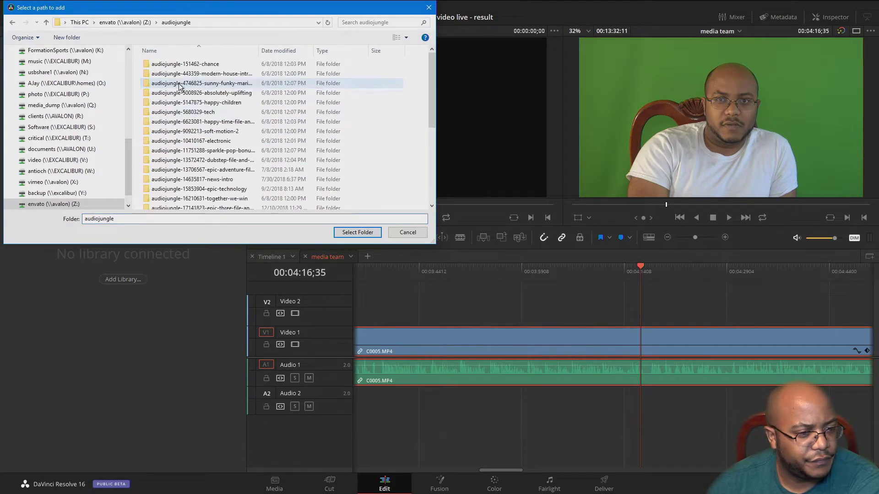
click(357, 232)
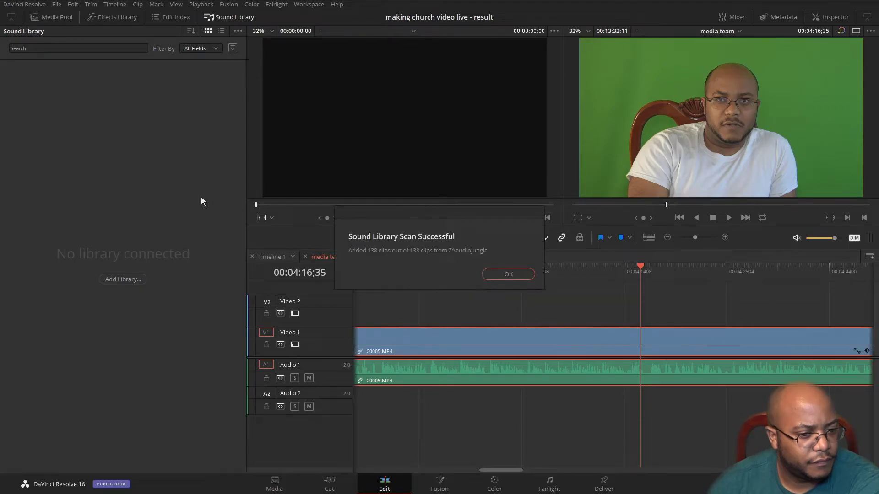
click(499, 274)
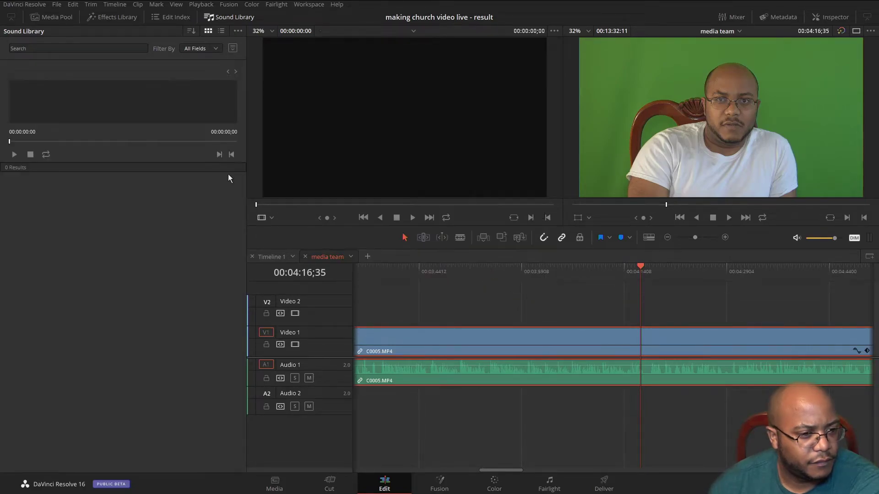
- Filter by Name, search 'the hip hop', list the 4 results compactly, and load The Hip-Hop Logo
click(218, 49)
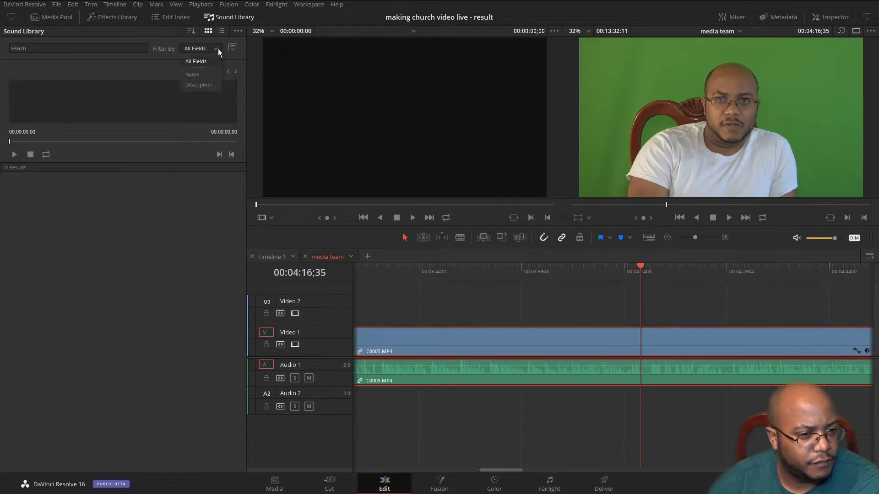
click(204, 75)
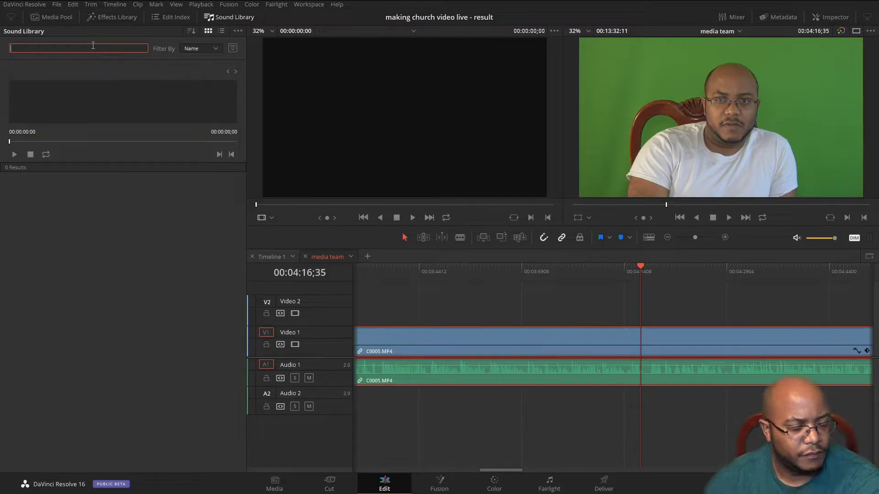
text(hip hop)
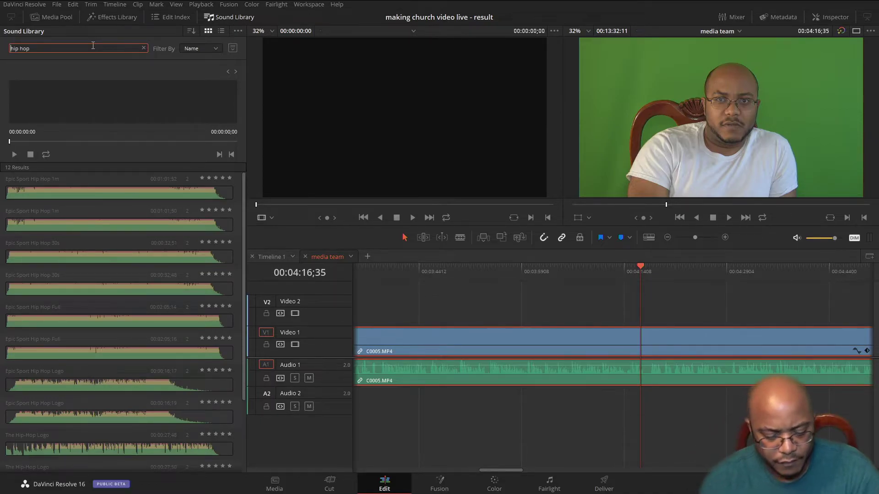
key(Home)
text(the)
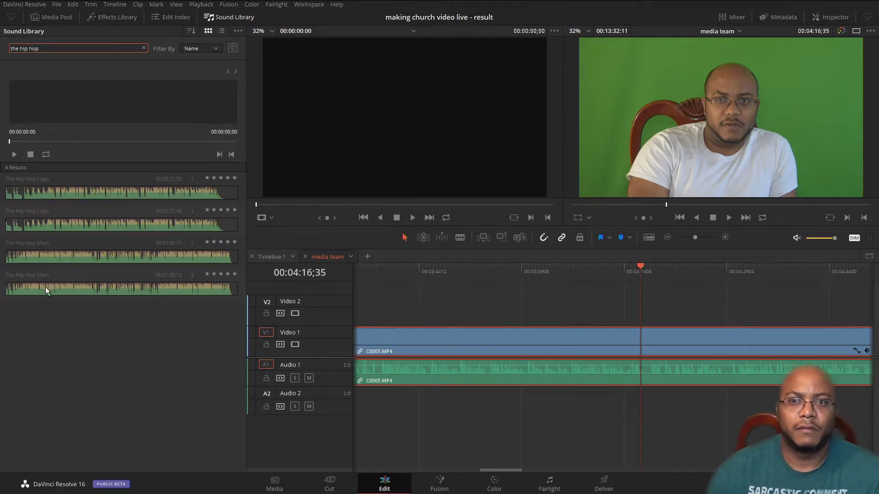
click(26, 305)
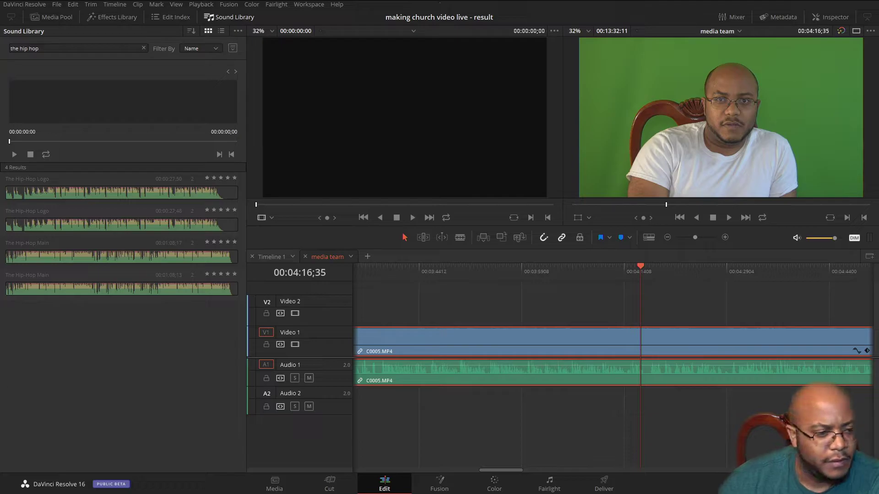
click(69, 48)
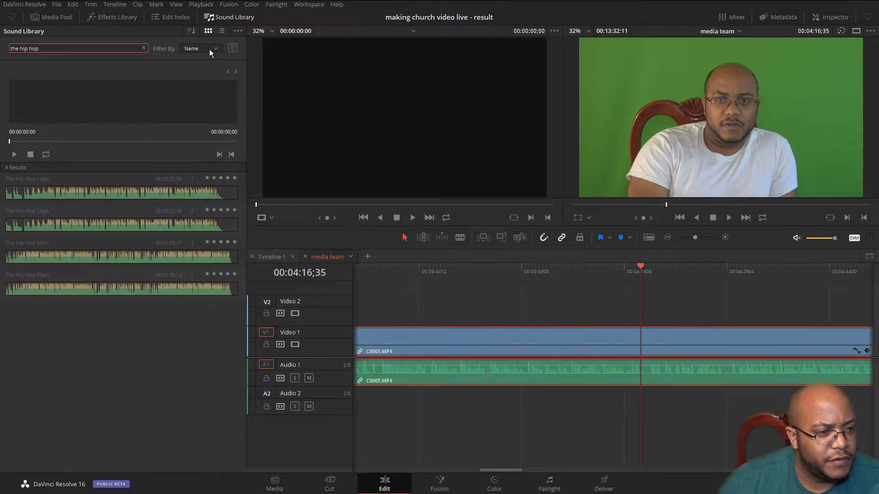
click(219, 32)
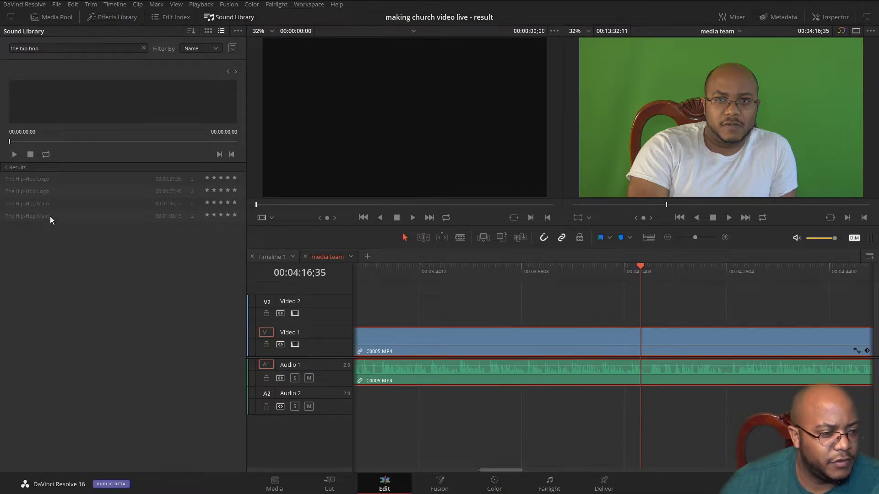
click(102, 179)
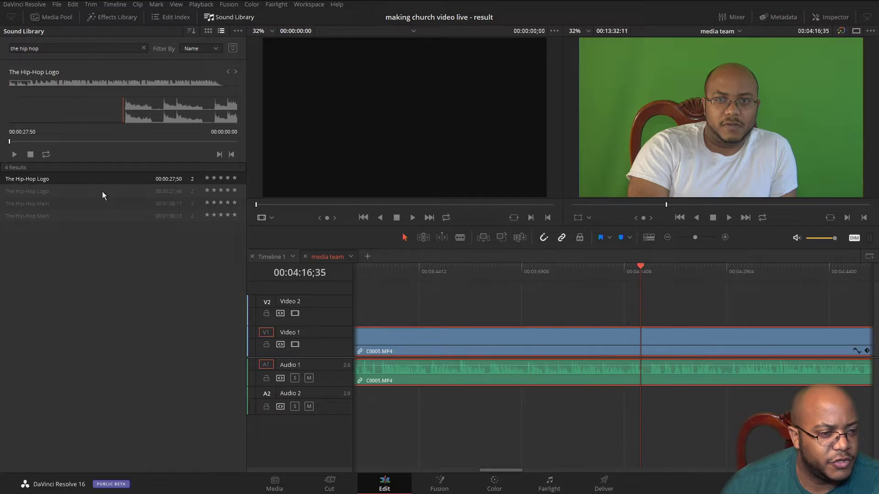
- Audition The Hip-Hop Main results and The Hip-Hop Logo, playing and stopping the preview
click(102, 191)
click(102, 201)
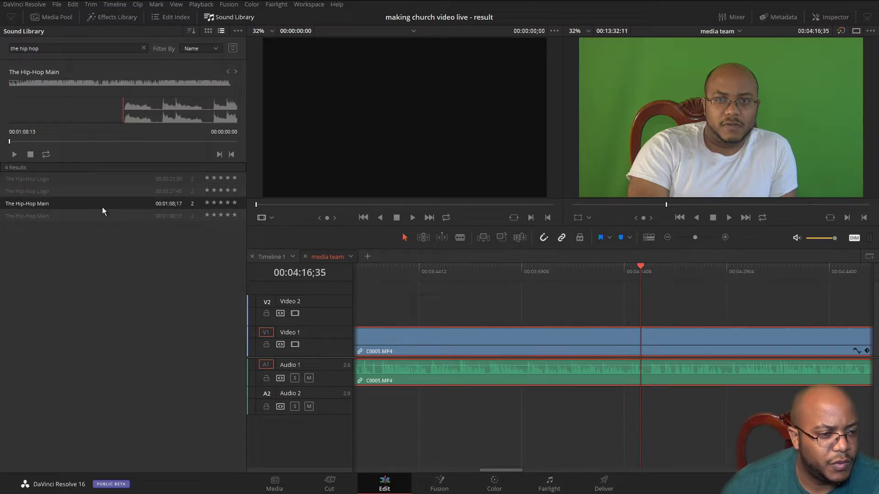
click(102, 216)
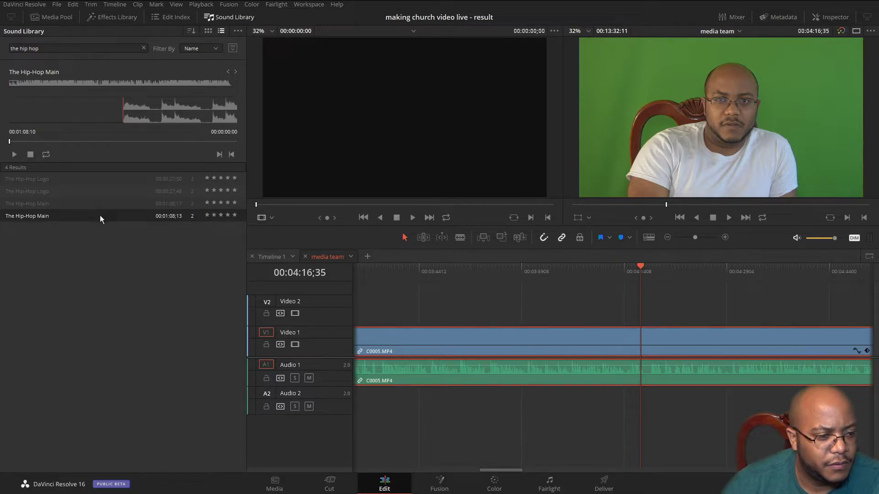
key(space)
click(29, 155)
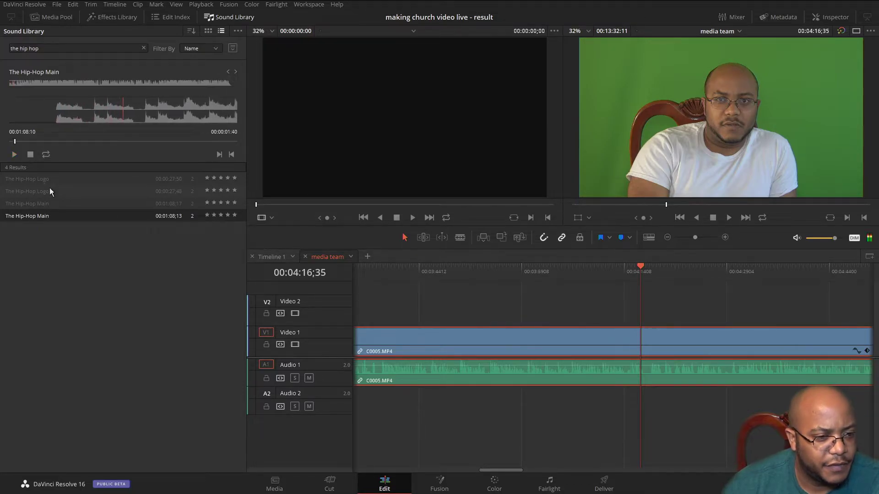
click(233, 49)
click(232, 52)
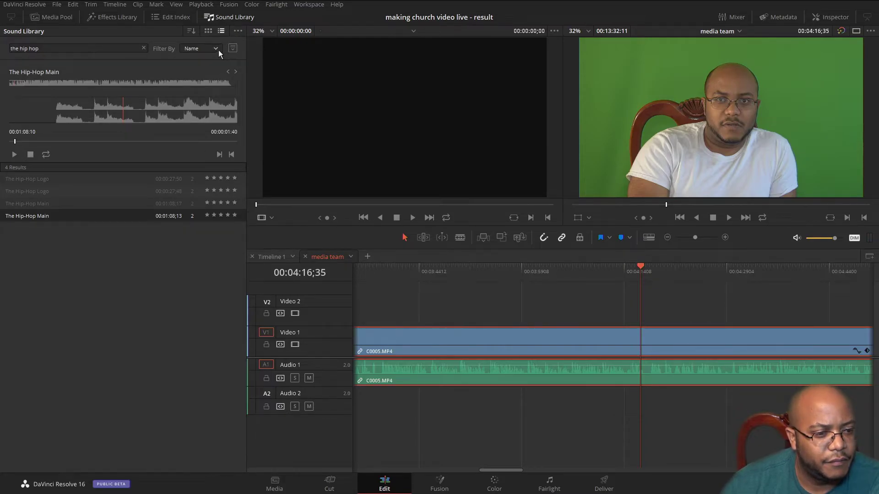
click(235, 71)
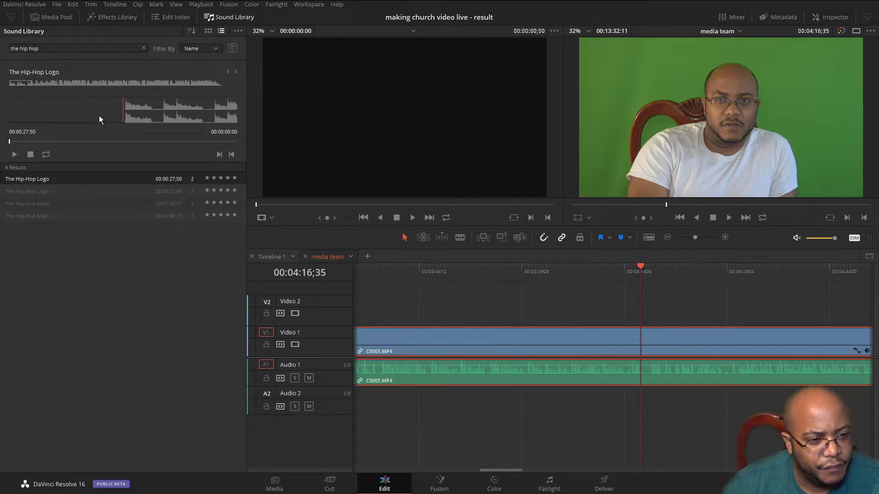
- Try adding 'wav' file-type terms to the search, then restore it to 'the hip hop'
click(54, 48)
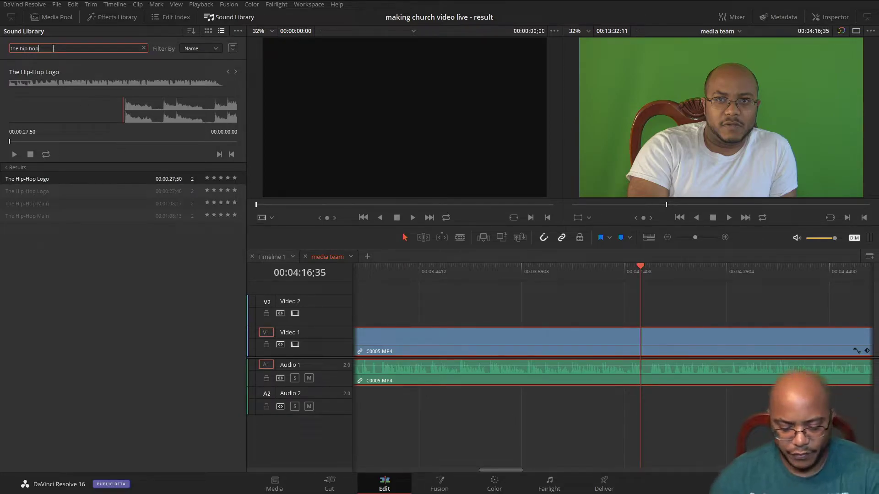
text(*wav)
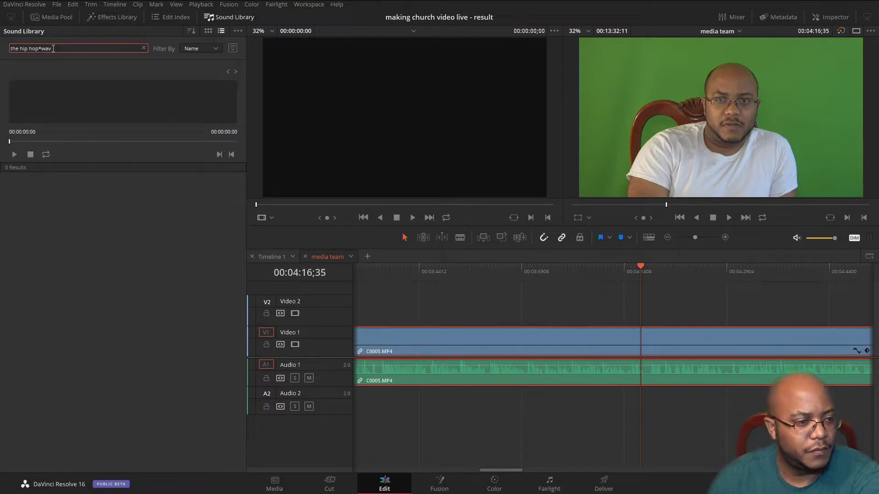
key(Left)
key(Left)
key(Left)
key(BackSpace)
text(.)
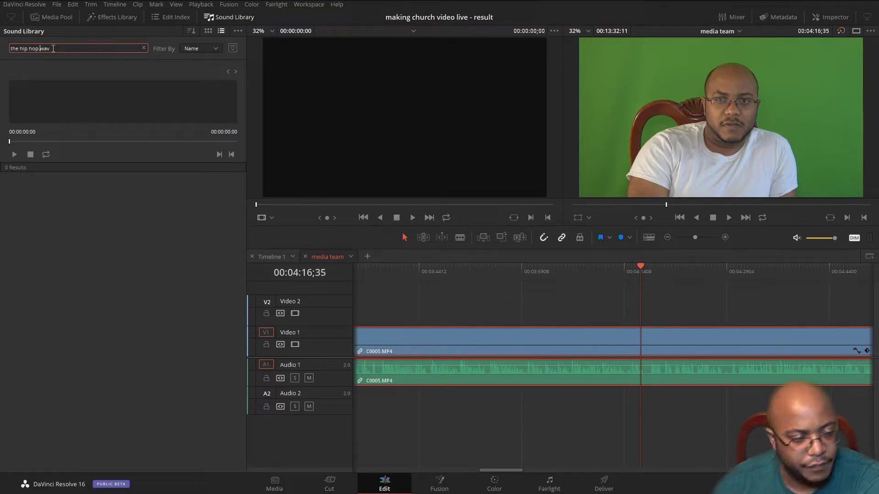
key(BackSpace)
key(BackSpace)
key(BackSpace)
key(BackSpace)
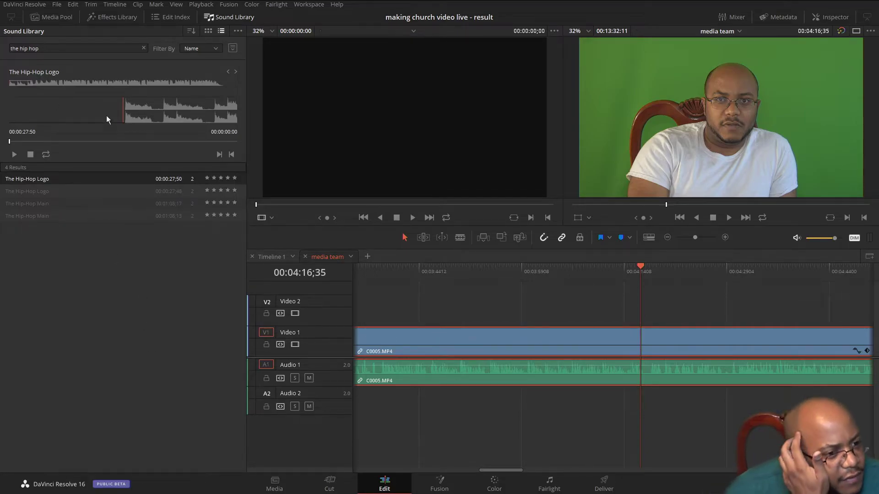
- Try Filter By Description and All Fields, then return to searching by Name
click(204, 49)
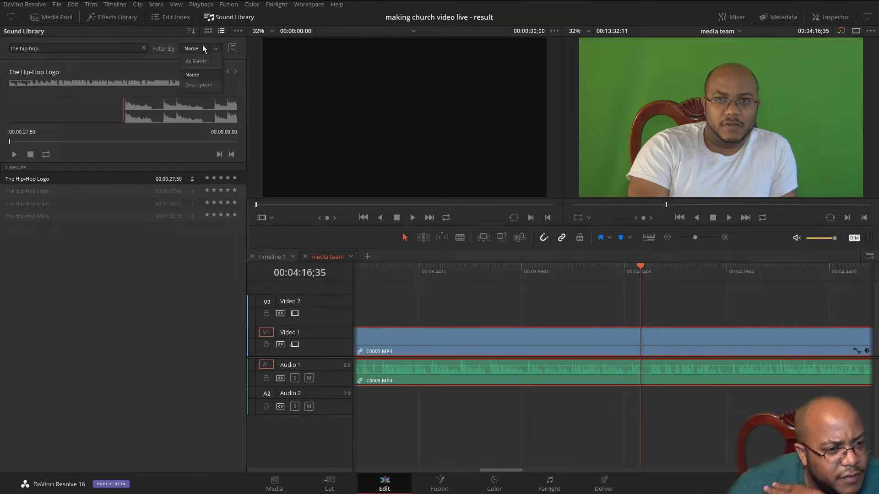
click(200, 75)
click(196, 51)
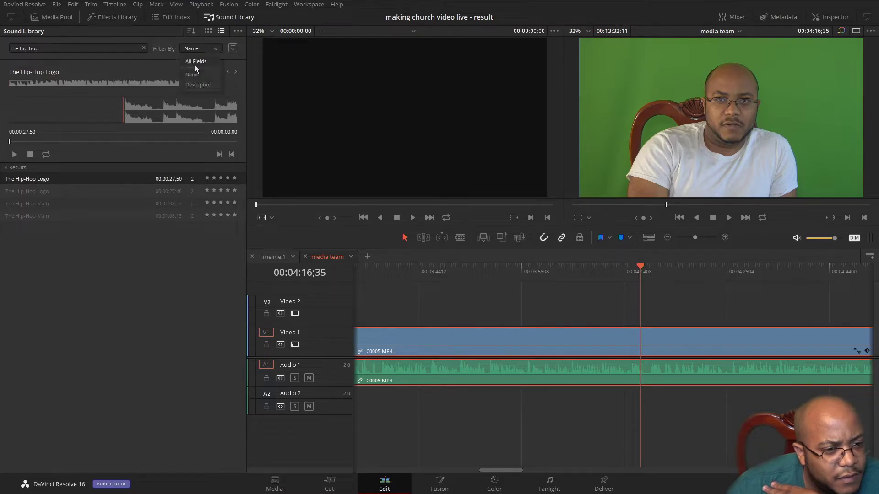
click(191, 84)
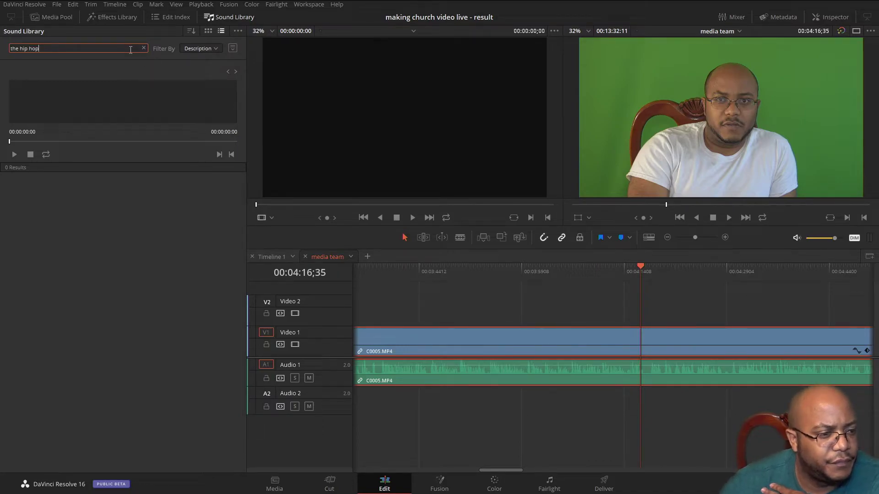
click(198, 46)
click(199, 61)
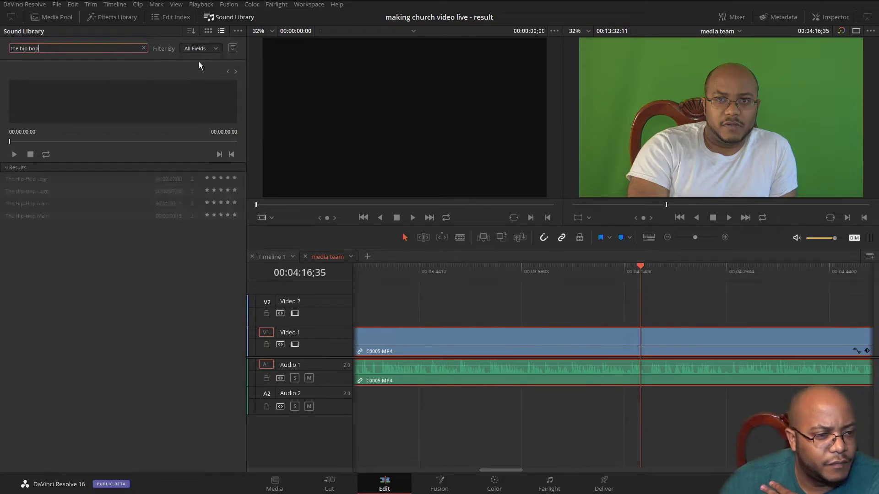
click(196, 48)
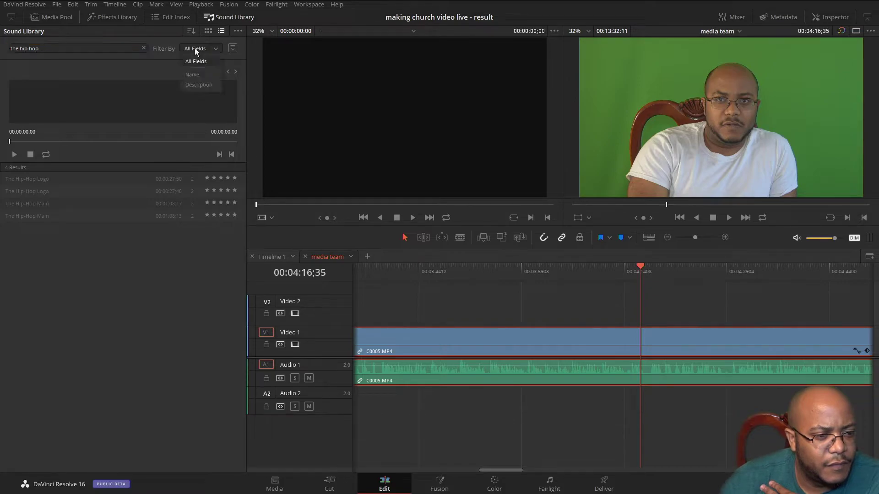
click(201, 73)
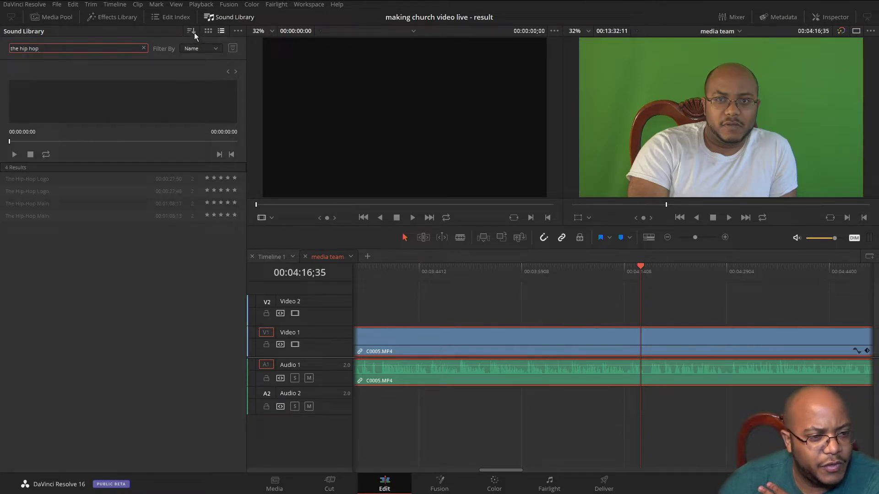
- Toggle the waveform results view, return to the compact list, and close the Sound Library
click(208, 31)
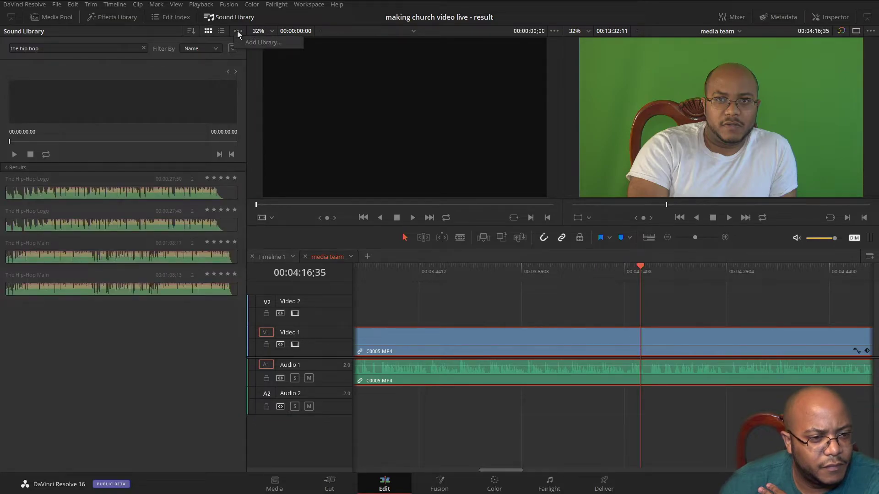
click(223, 30)
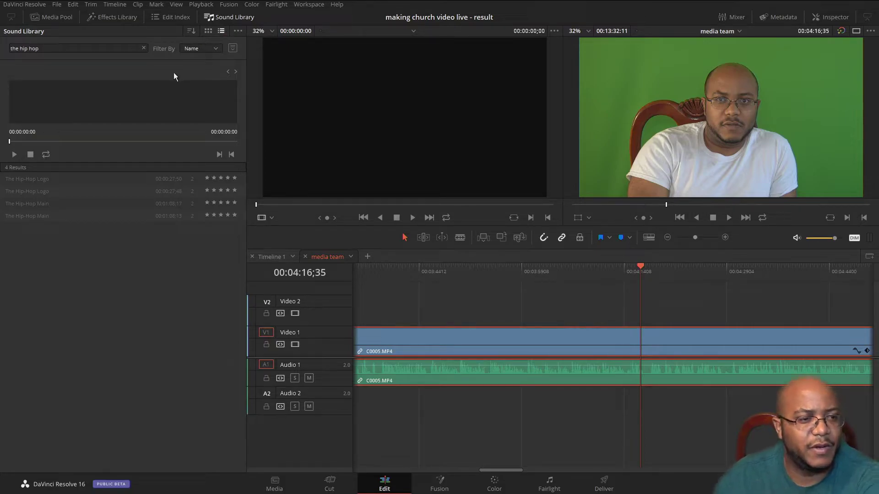
click(239, 17)
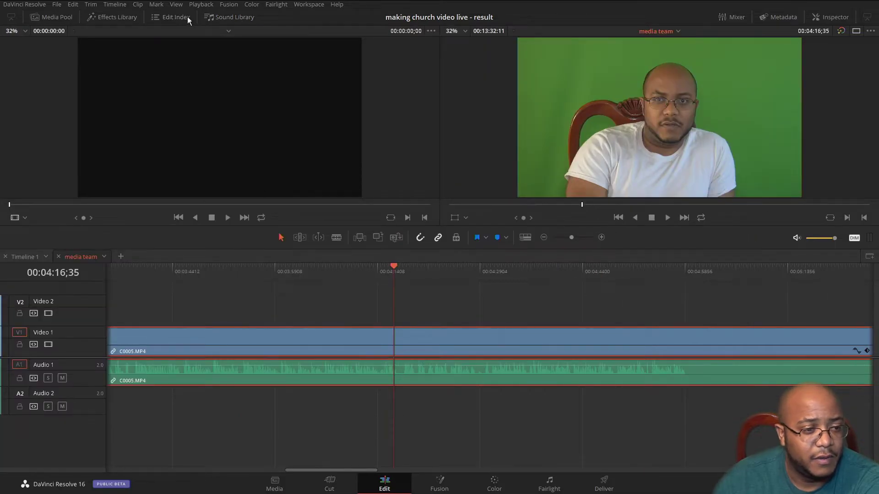
- Toggle the Edit Index, open the Effects Library, and browse OpenFX and Audio Transitions
click(187, 16)
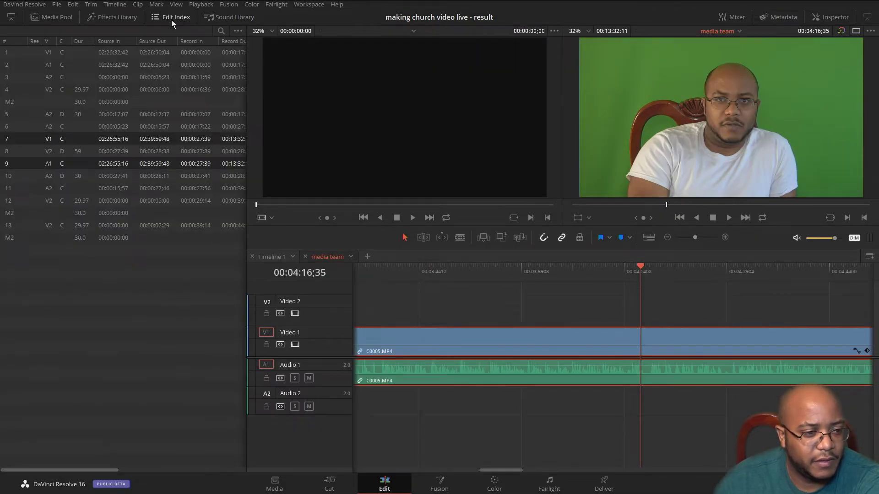
click(171, 15)
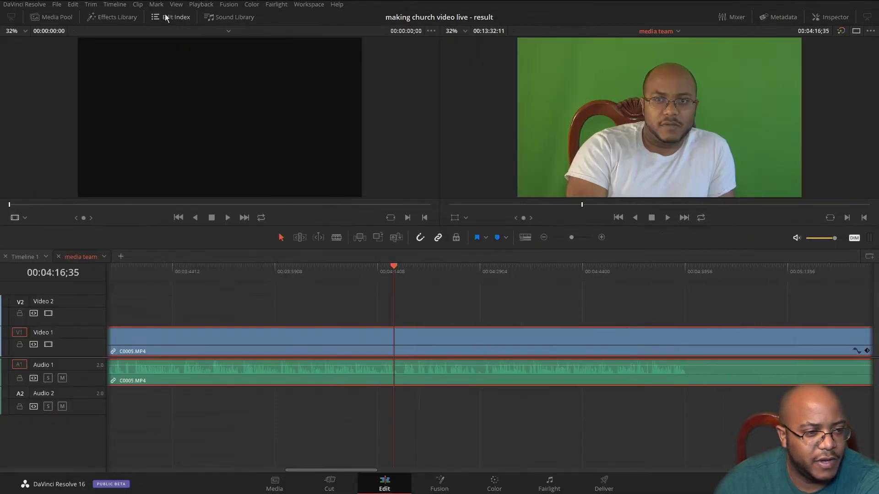
click(128, 17)
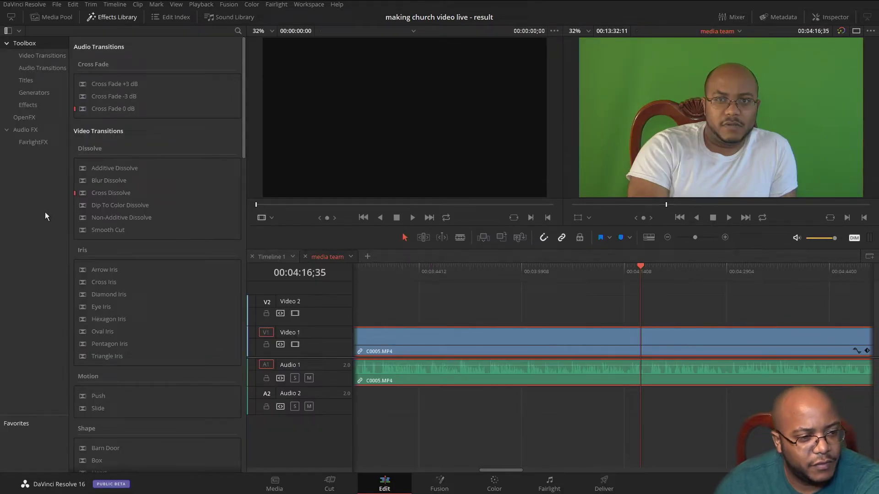
click(24, 118)
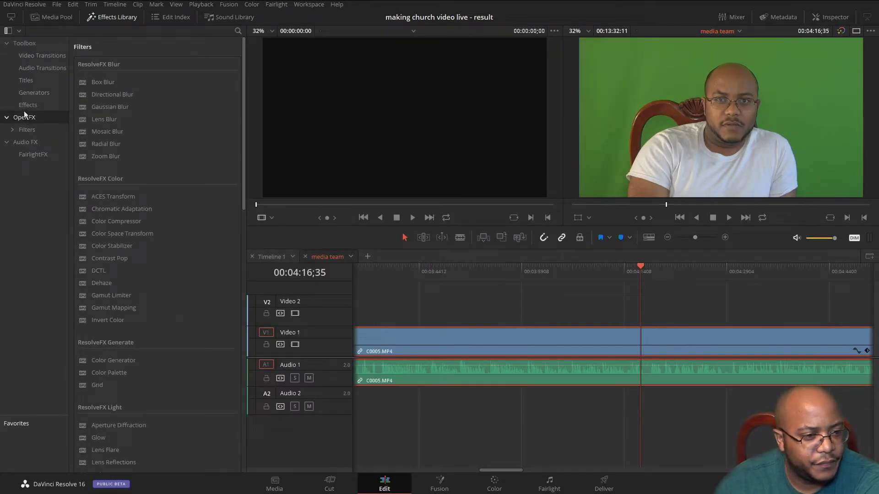
click(26, 55)
click(27, 69)
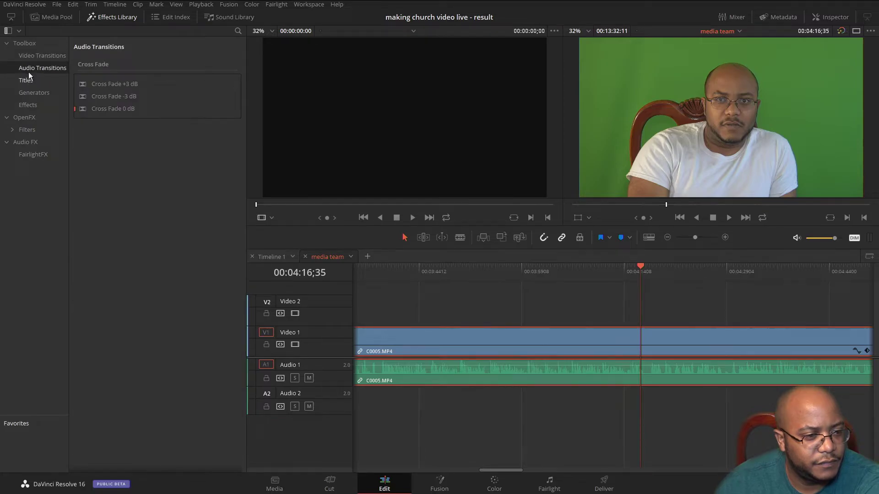
- Browse Video Transitions and Titles, and add the Text title to Favorites
click(33, 56)
scroll(134, 293, down, 3)
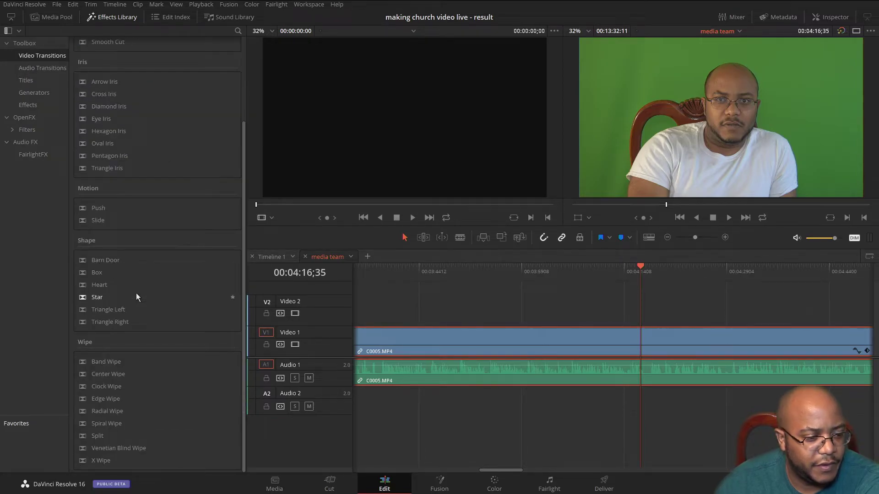
click(34, 68)
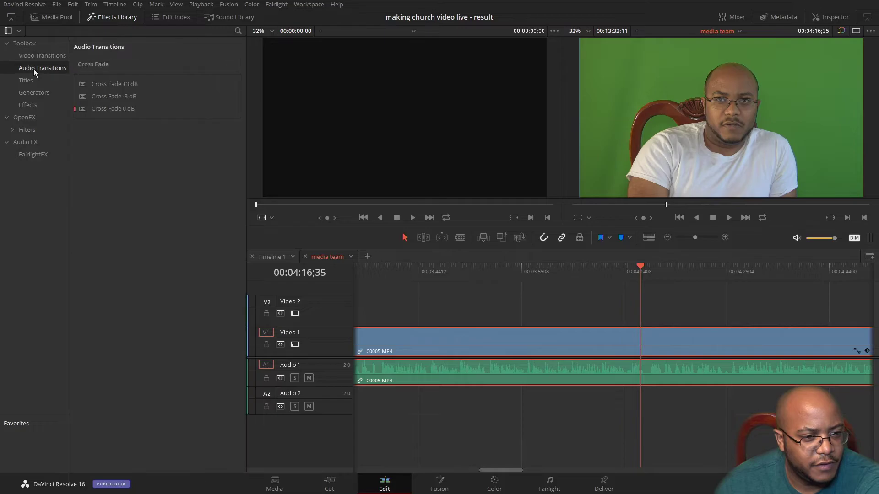
click(26, 81)
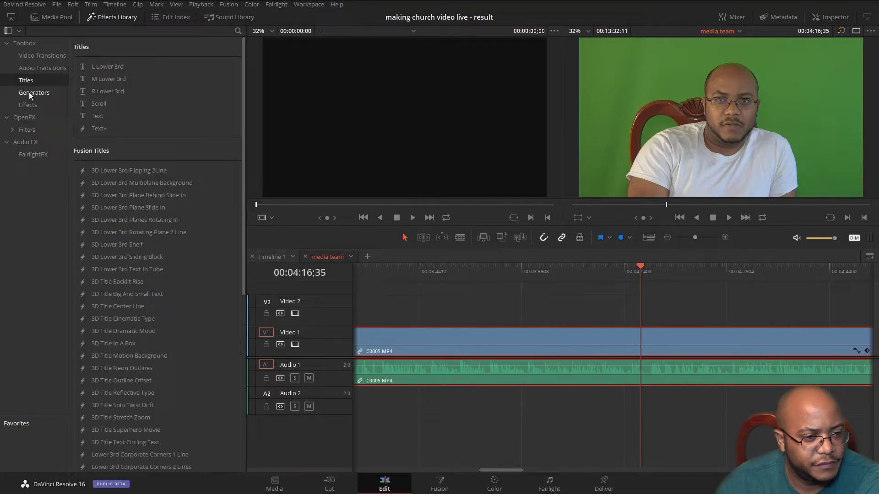
scroll(136, 311, down, 6)
scroll(171, 357, up, 6)
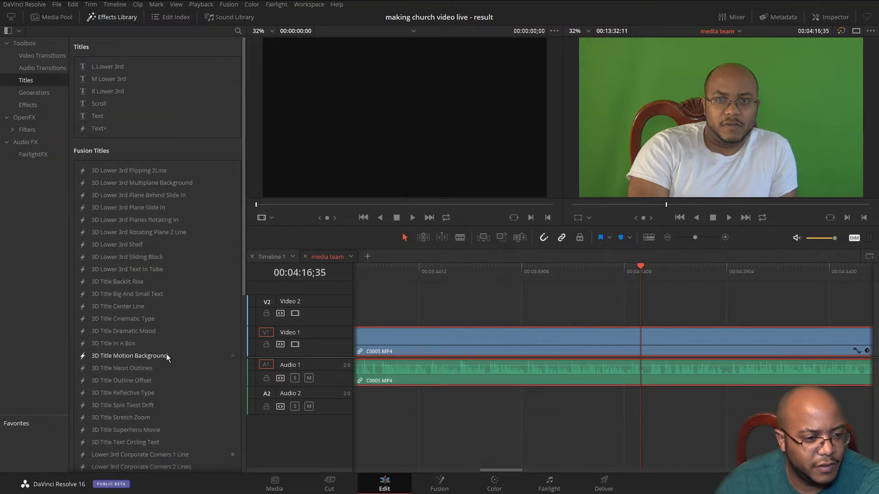
click(232, 116)
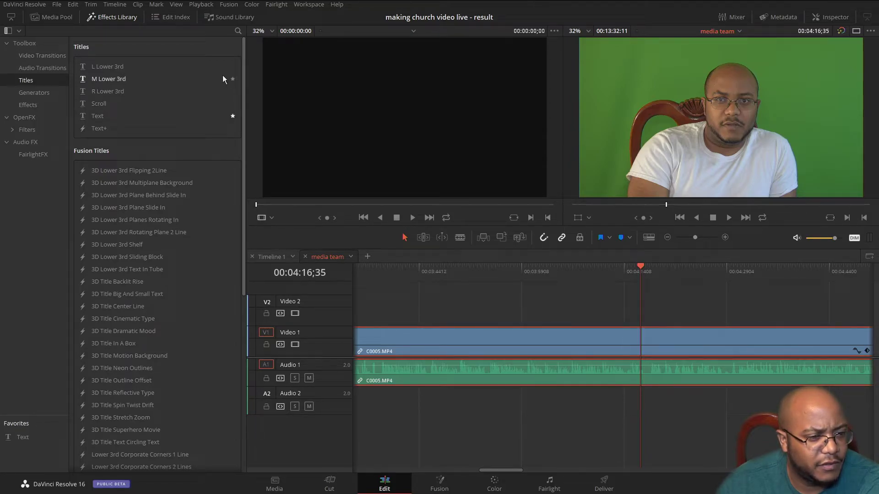
- Favourite the Lower 3rd Corporate Corners 1 Line and 2 Lines titles, then enlarge the favourites area
scroll(213, 266, down, 6)
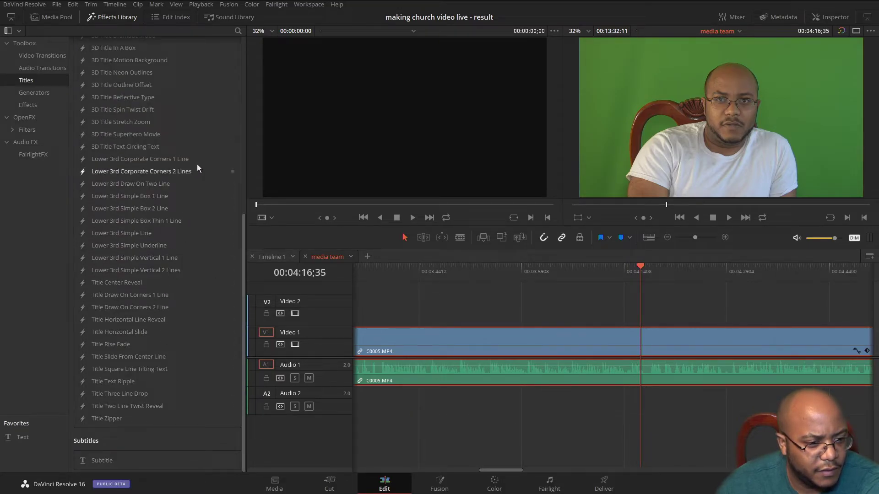
click(233, 160)
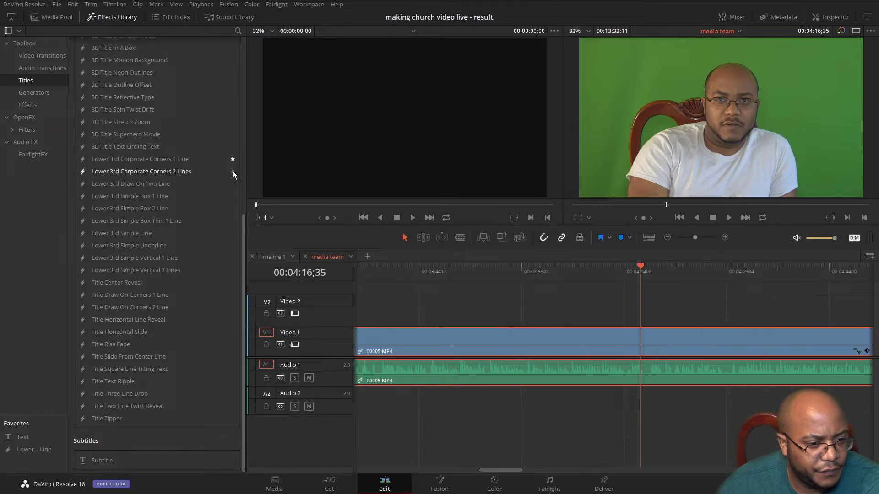
click(232, 171)
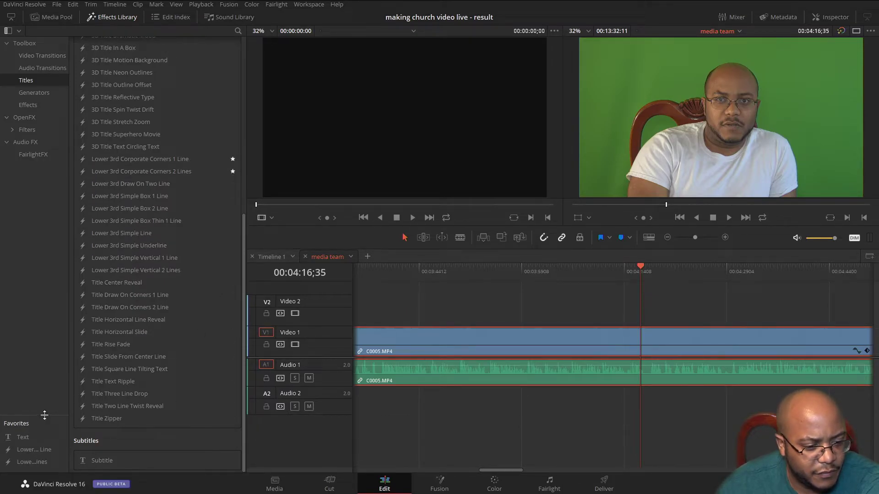
drag(44, 415, 50, 325)
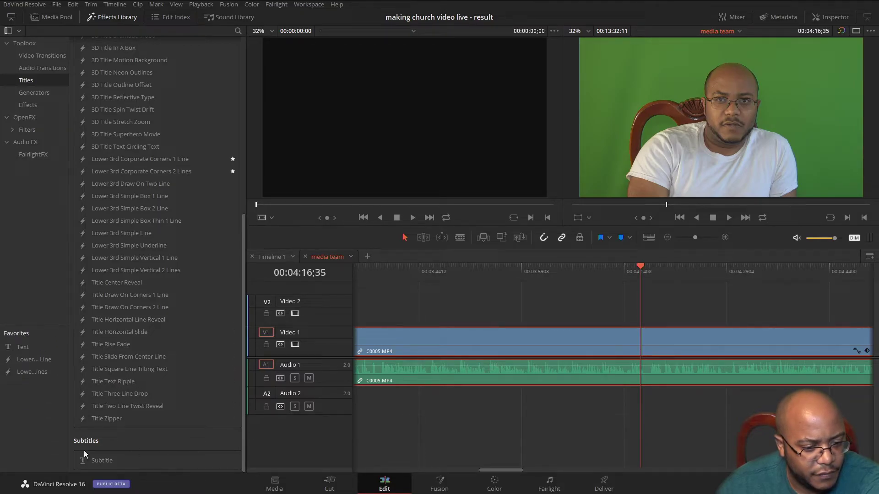
- Add the Solid Color generator to the favourites
scroll(163, 357, up, 10)
click(36, 92)
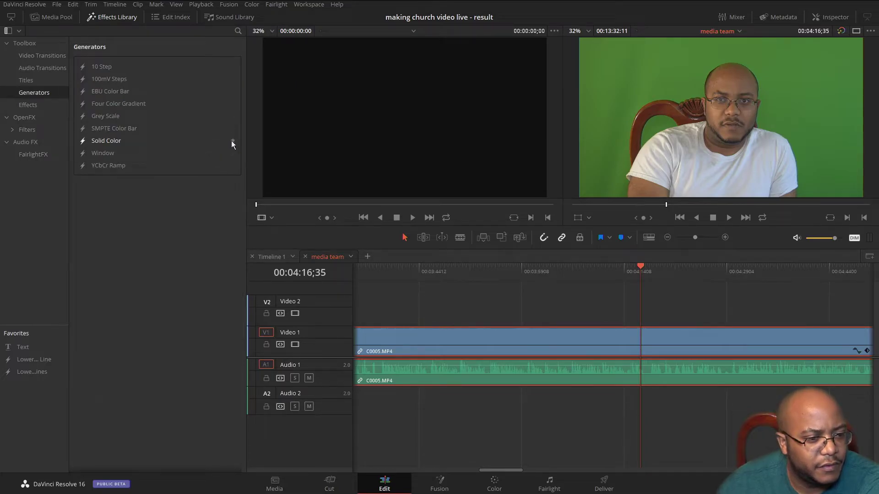
click(232, 141)
- Under ResolveFX filters, favourite Gaussian, Radial, Mosaic and Zoom Blur, then close the Effects Library
click(32, 106)
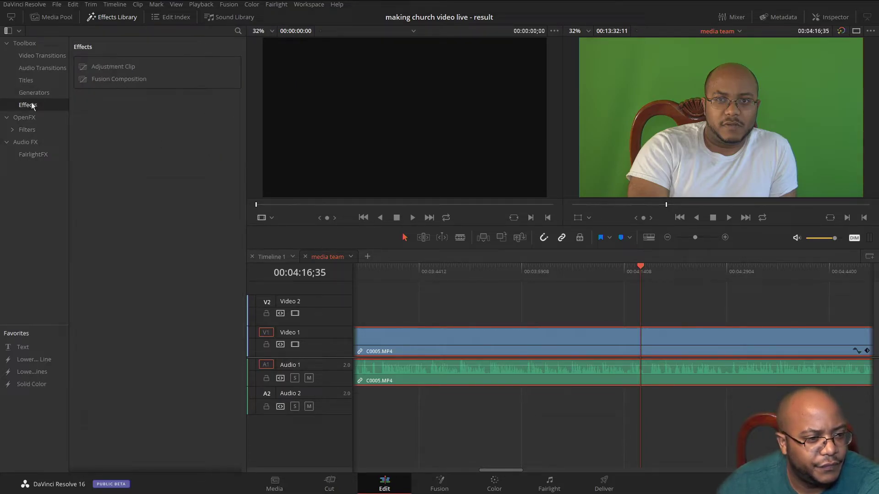
click(32, 119)
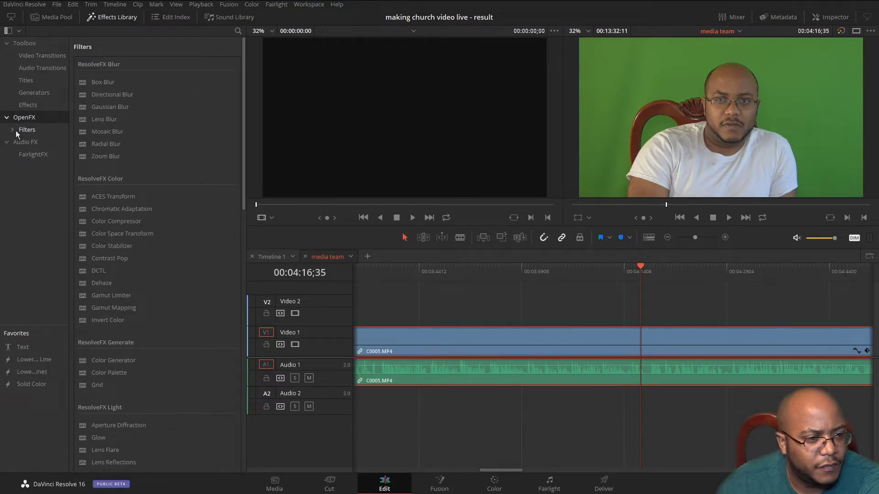
click(17, 132)
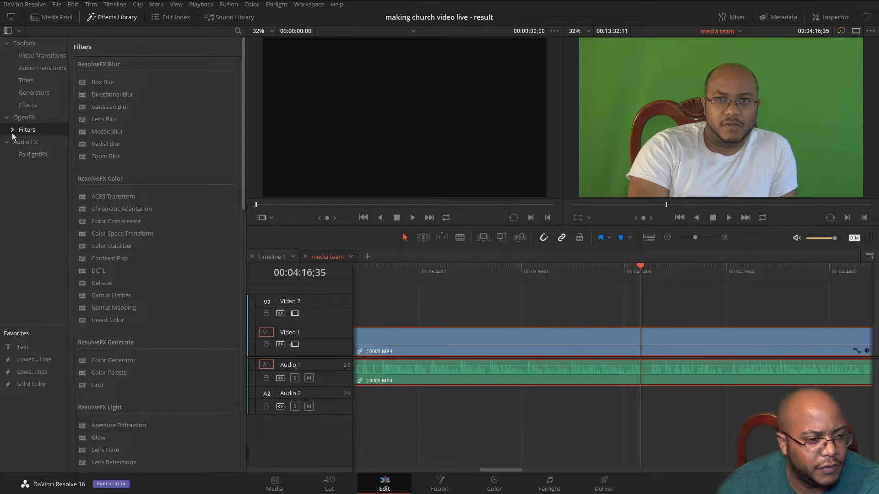
click(12, 130)
click(35, 143)
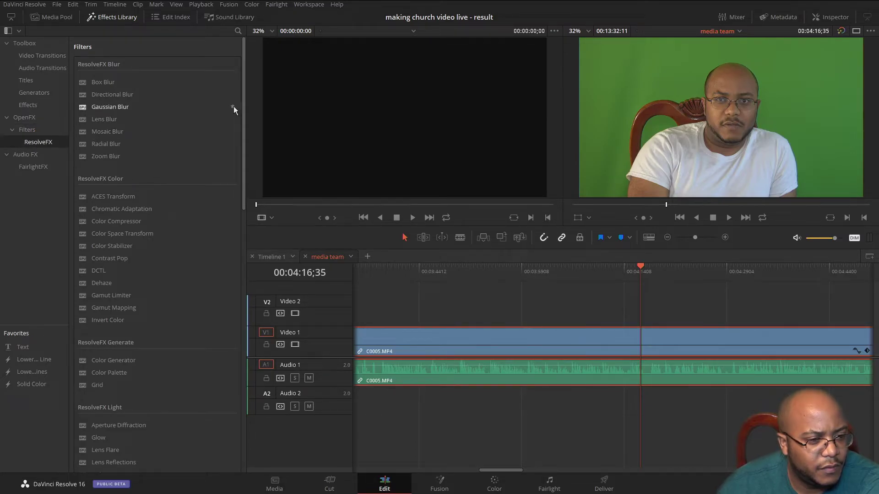
click(233, 107)
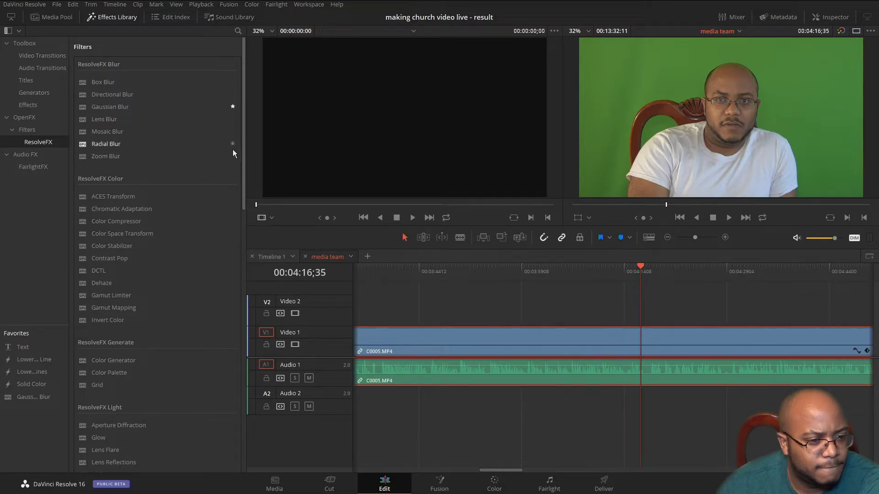
click(233, 144)
click(233, 131)
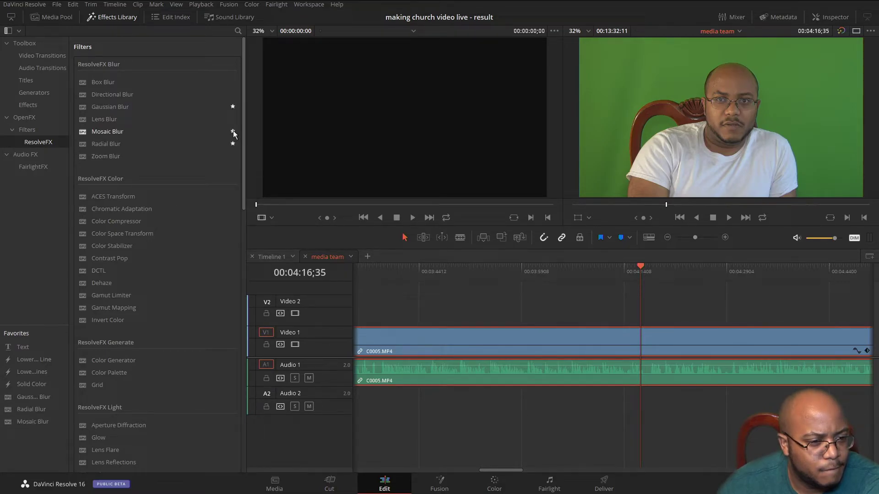
click(233, 156)
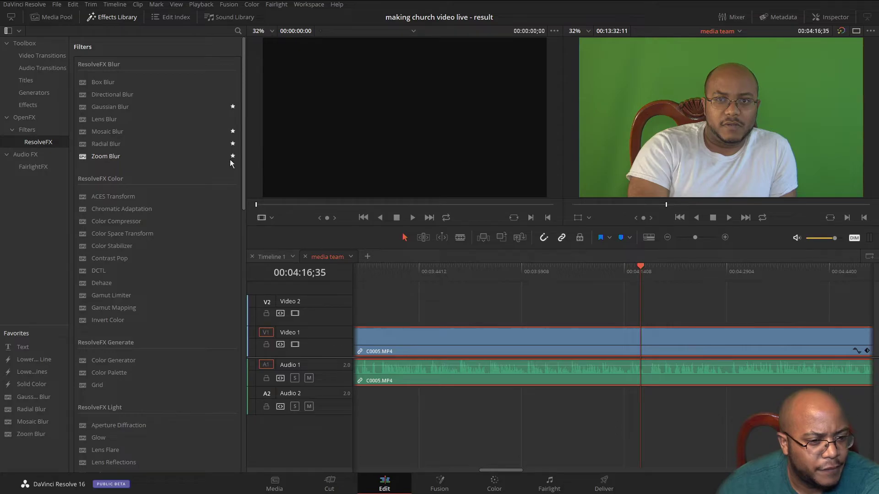
scroll(185, 381, down, 10)
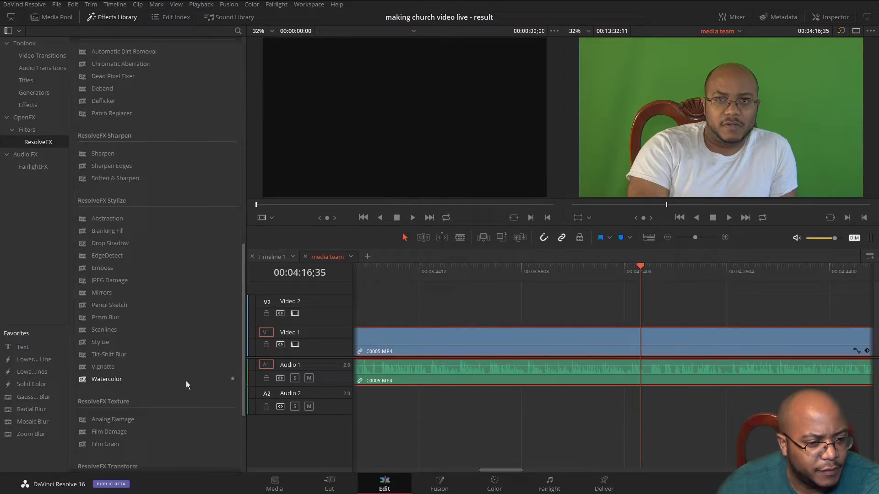
scroll(185, 383, down, 5)
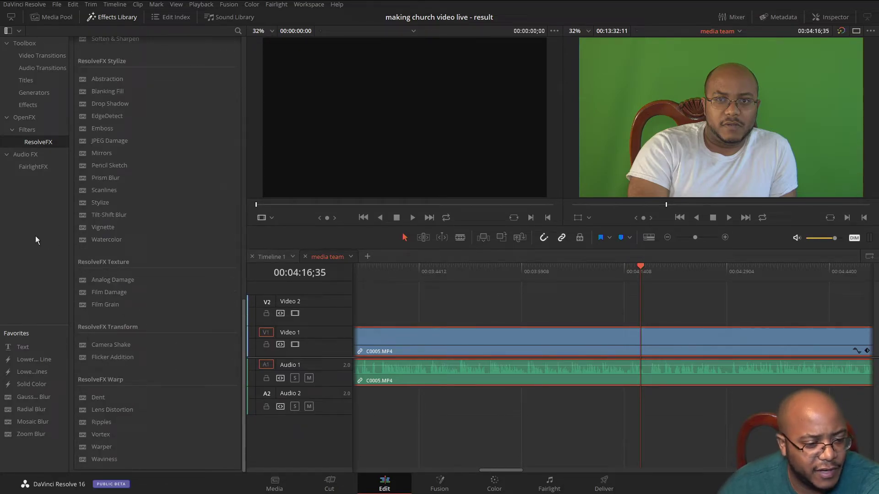
click(128, 20)
- In the Media Pool, create a new bin named 'graphics' under Master
click(70, 18)
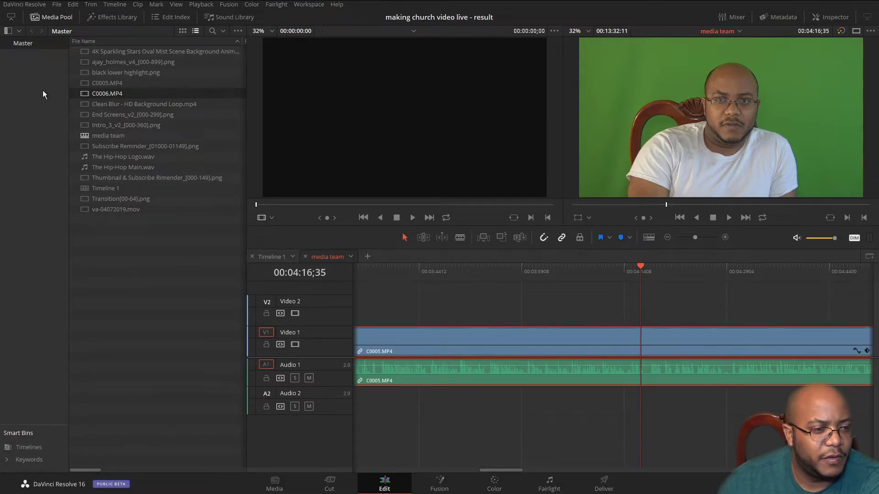
right_click(28, 105)
click(43, 108)
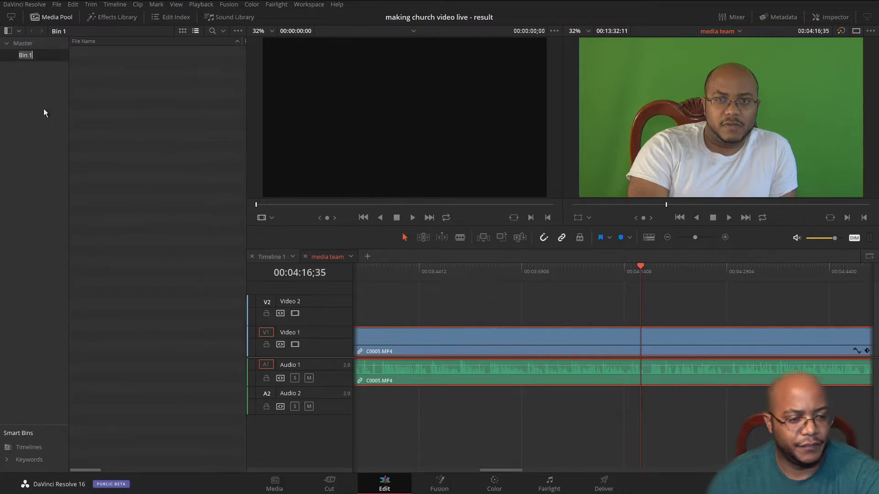
text(graphics)
key(Return)
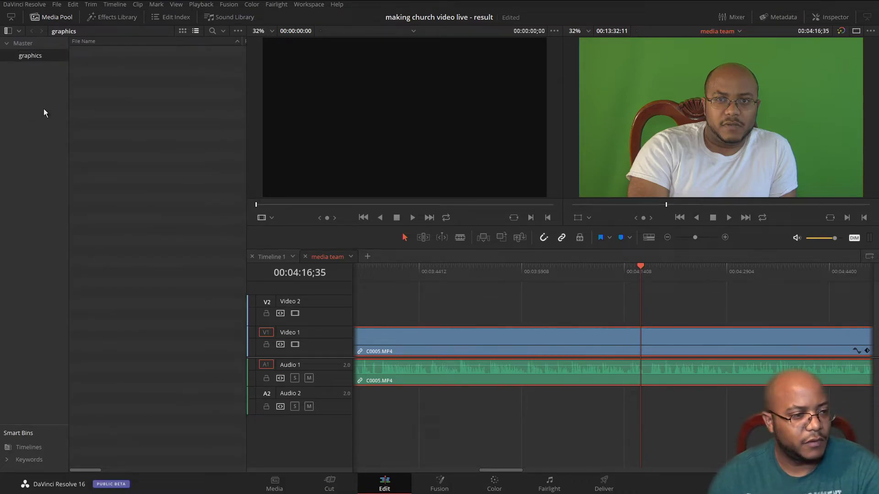
- Move the Clean Blur and sparkling stars loops, Intro_3_v2, End Screens_v2 and Subscribe Reminder into graphics
click(26, 43)
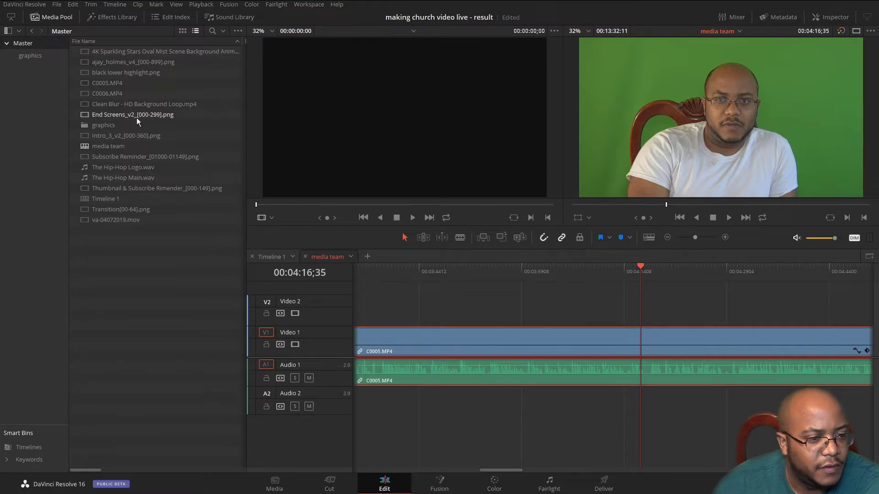
drag(169, 105, 32, 57)
drag(142, 55, 32, 57)
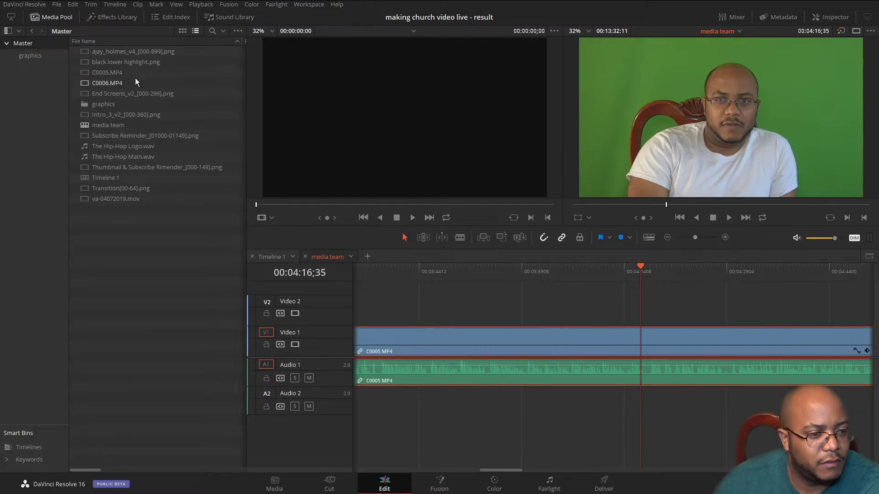
click(145, 117)
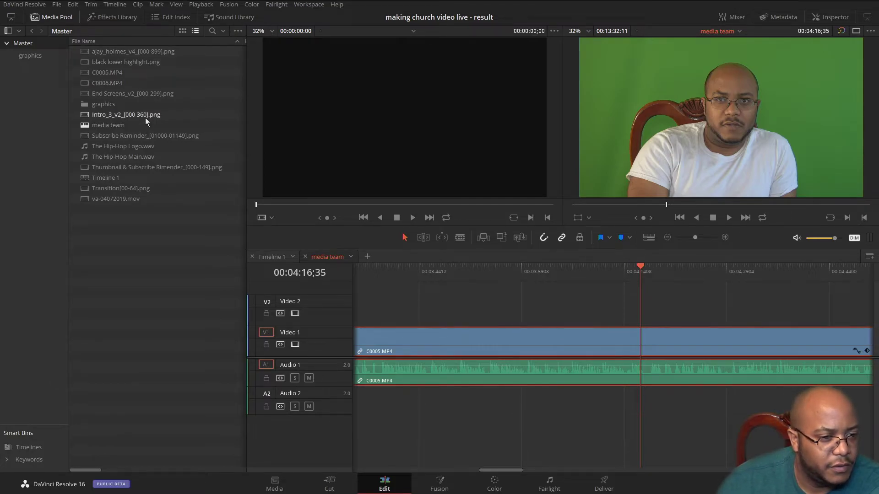
drag(145, 117, 22, 57)
drag(120, 95, 30, 55)
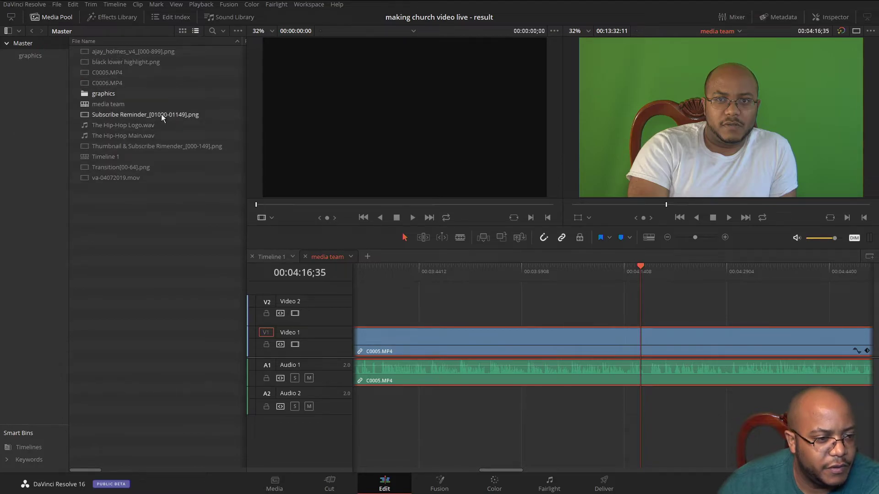
drag(161, 114, 103, 93)
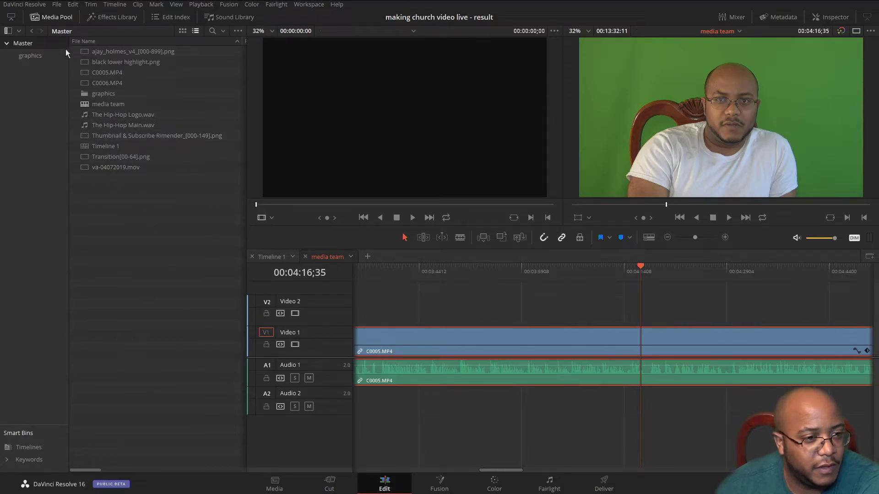
- Pass through the Fusion page to the Color page and review the qualifier modes
click(440, 484)
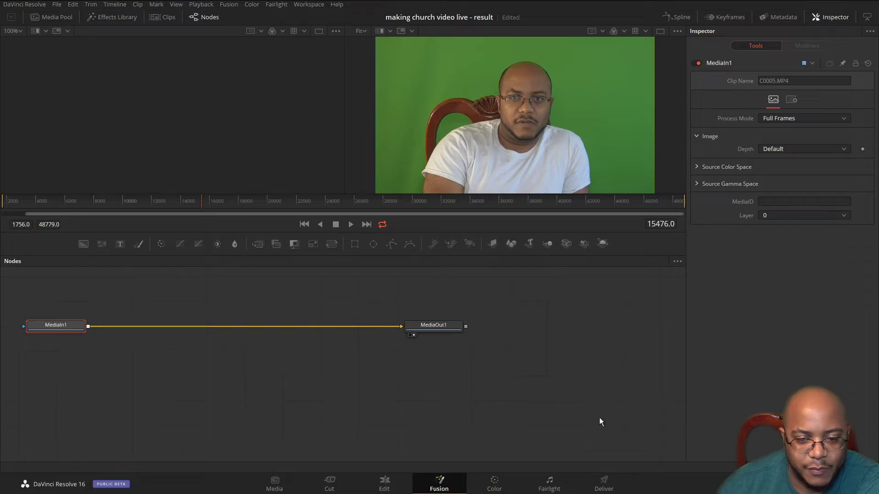
click(498, 491)
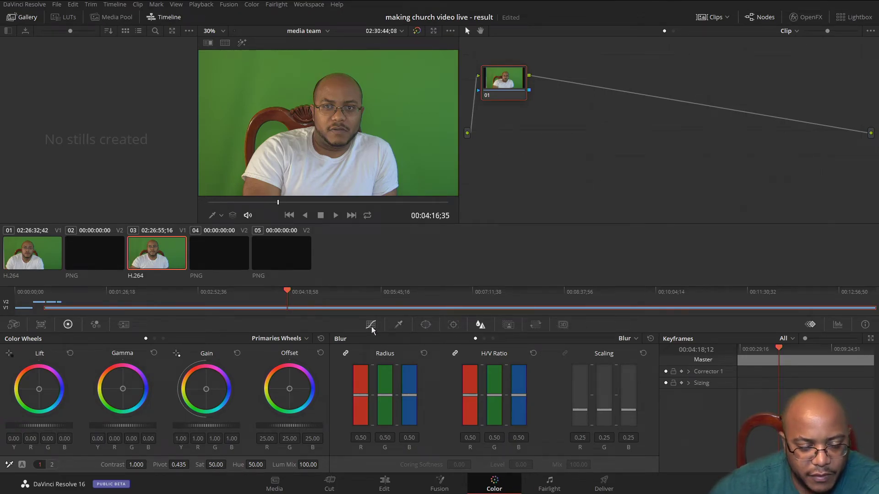
click(399, 325)
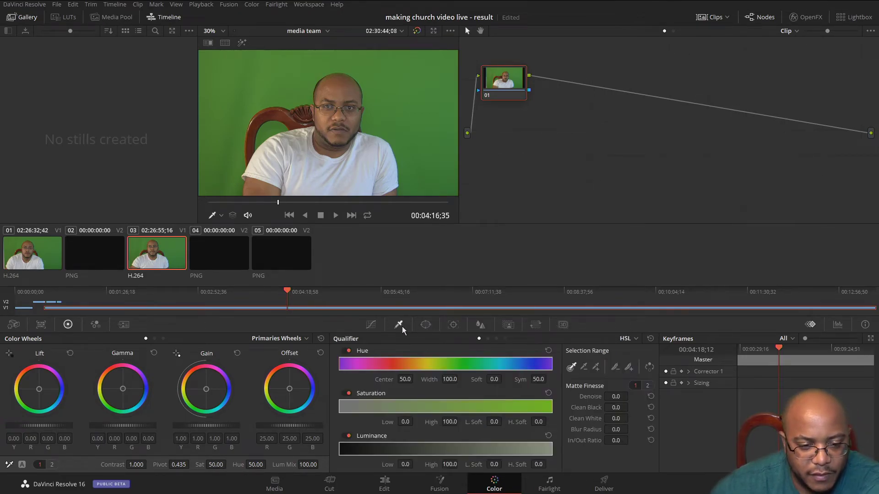
click(637, 339)
click(425, 326)
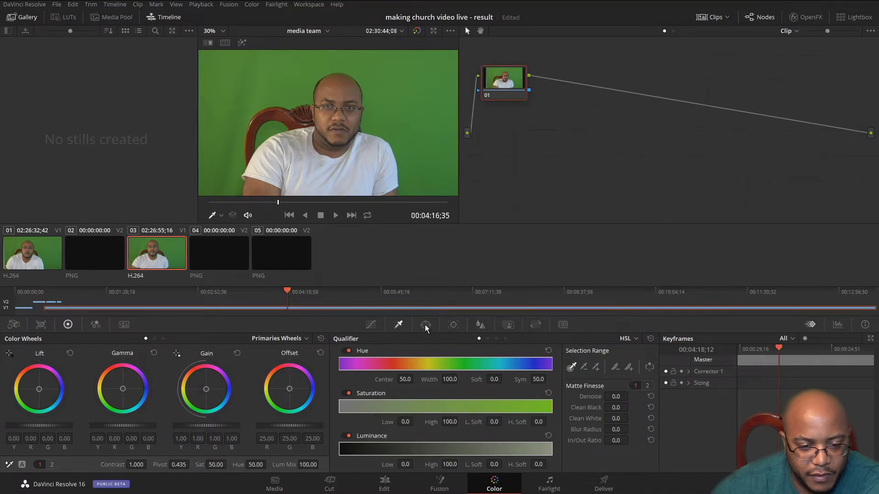
- Look over the Color page's Window, Blur and Key palettes and node options, then move to Fairlight
click(425, 326)
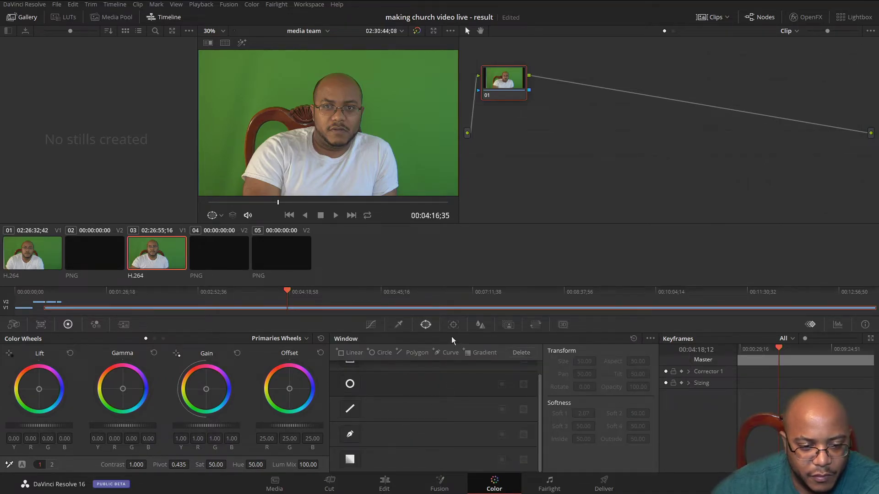
click(479, 325)
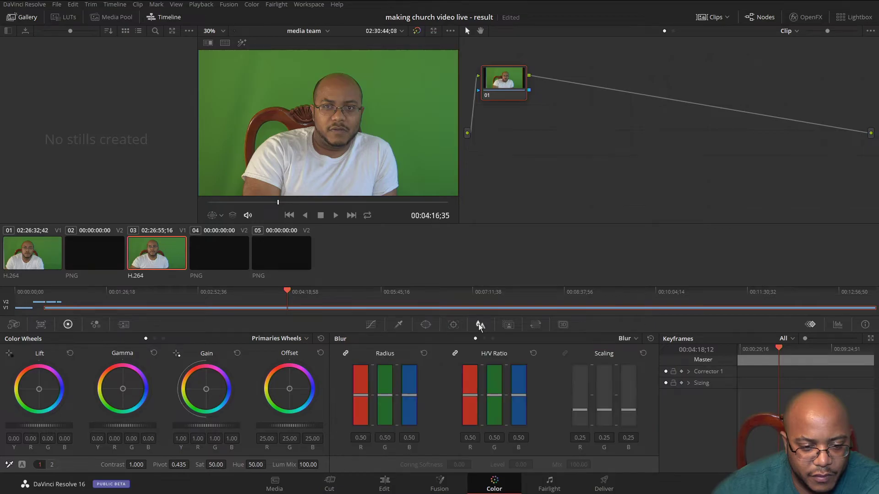
click(507, 325)
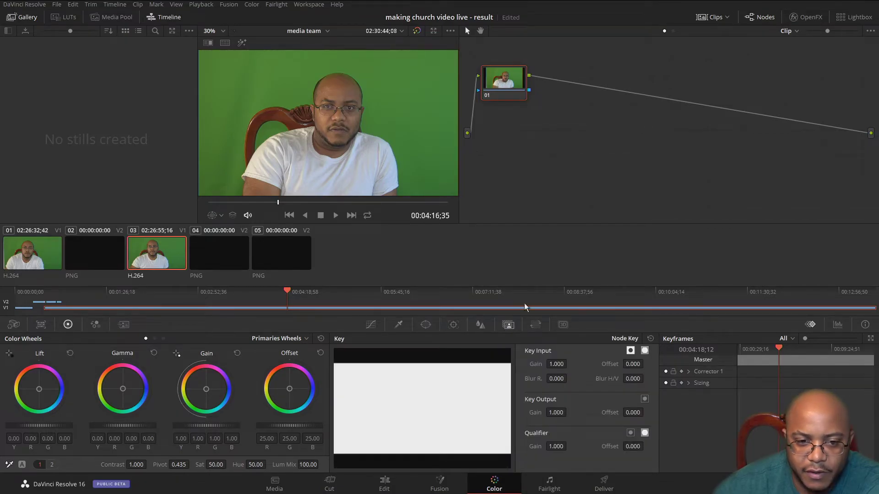
right_click(696, 180)
click(630, 168)
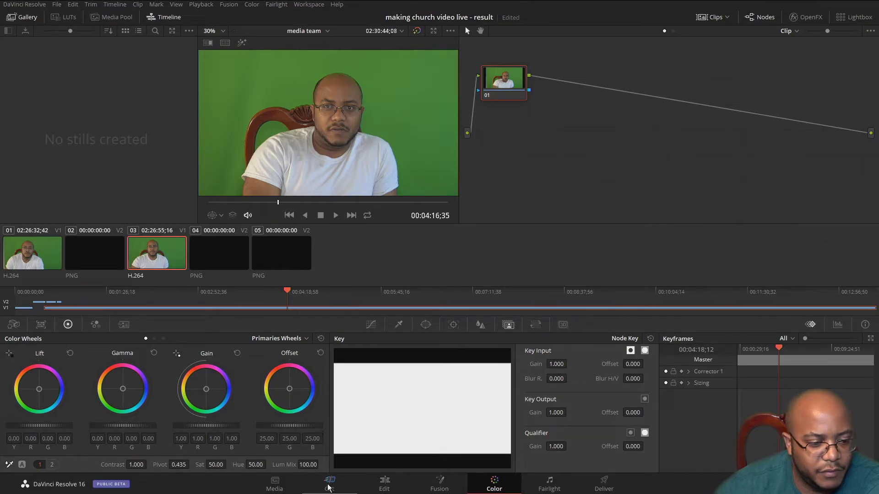
click(550, 484)
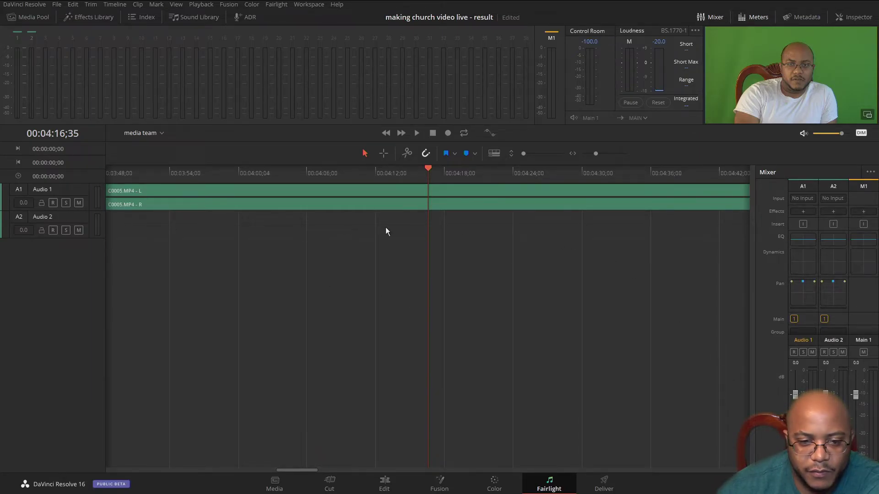
- Browse Audio 1's FairlightFX list and equalizer without changes, then go to the Deliver page
click(800, 210)
mouse_move(815, 220)
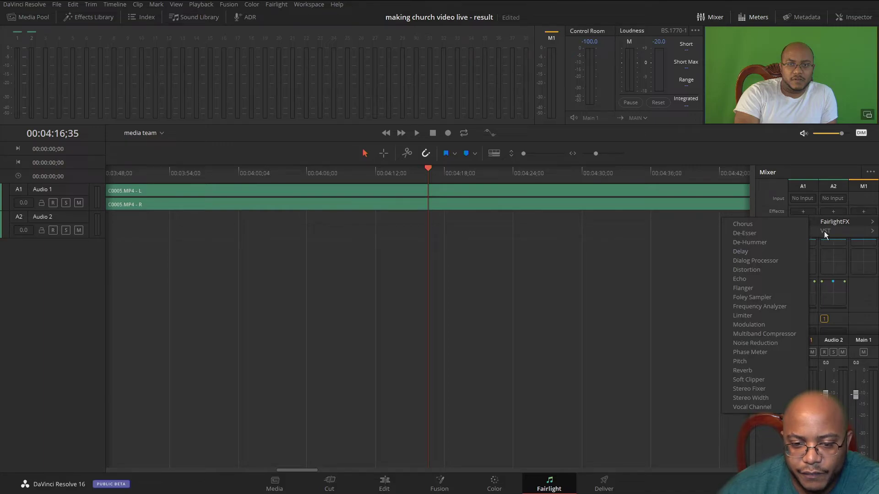
click(773, 217)
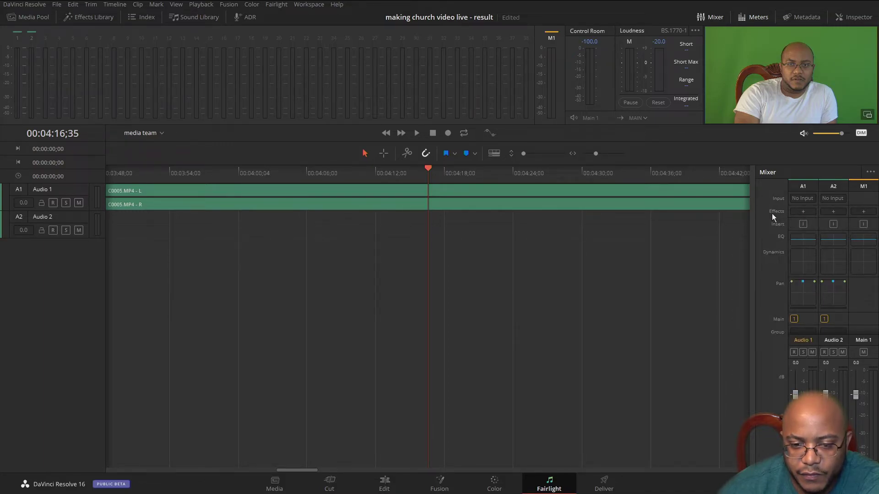
click(803, 240)
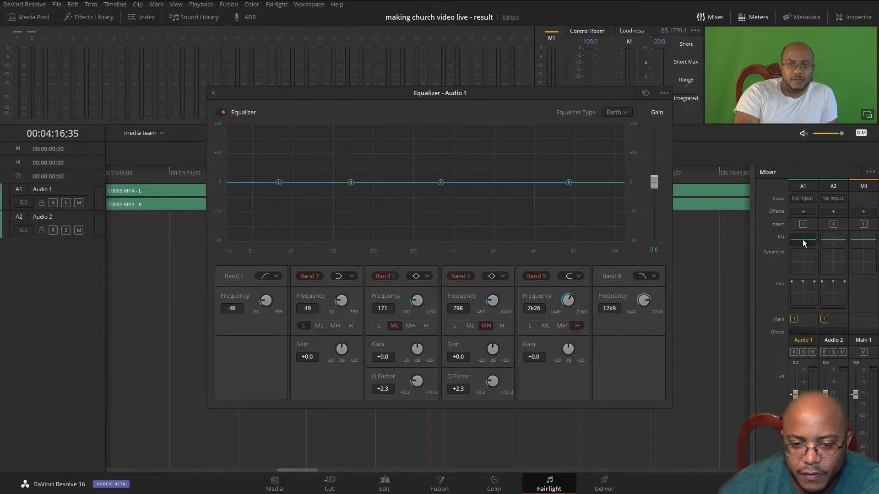
click(213, 93)
click(602, 488)
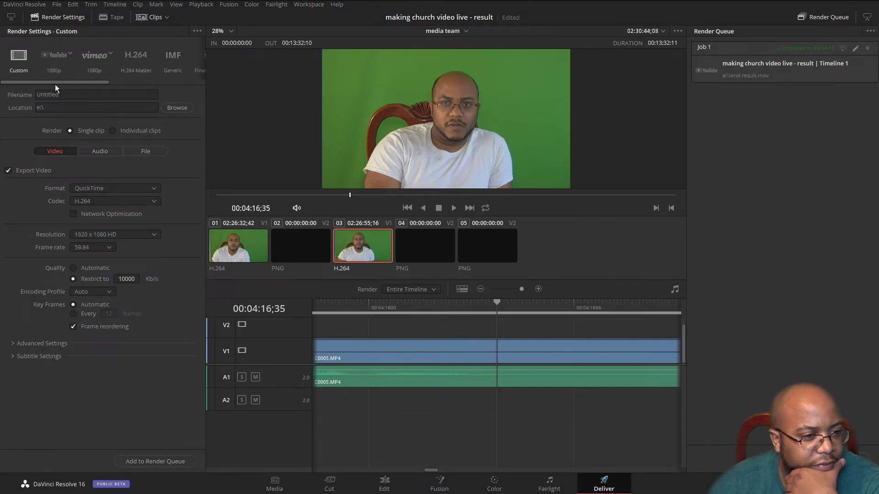
- Try the YouTube 1080p preset and its privacy options, then settle on the Vimeo 1080p preset
click(55, 55)
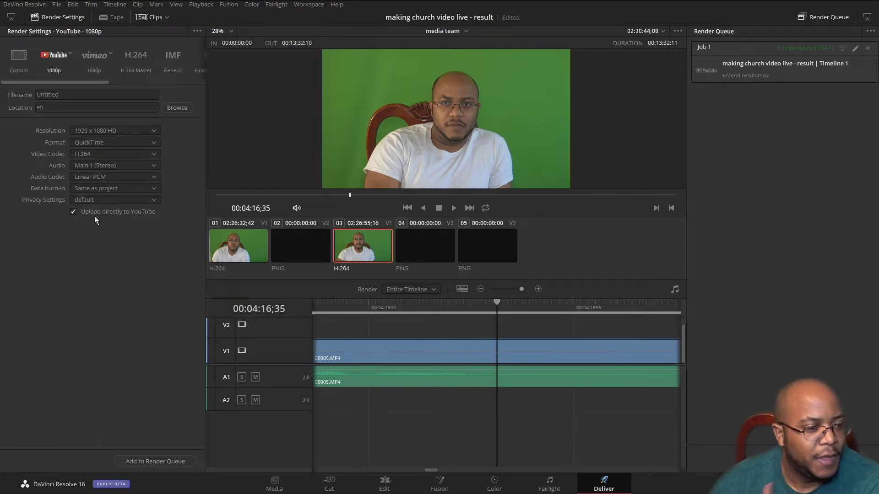
click(147, 200)
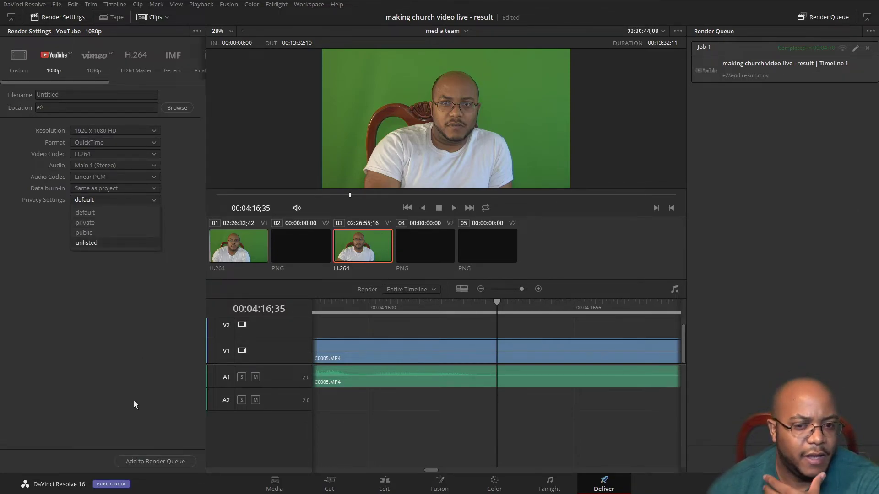
click(140, 342)
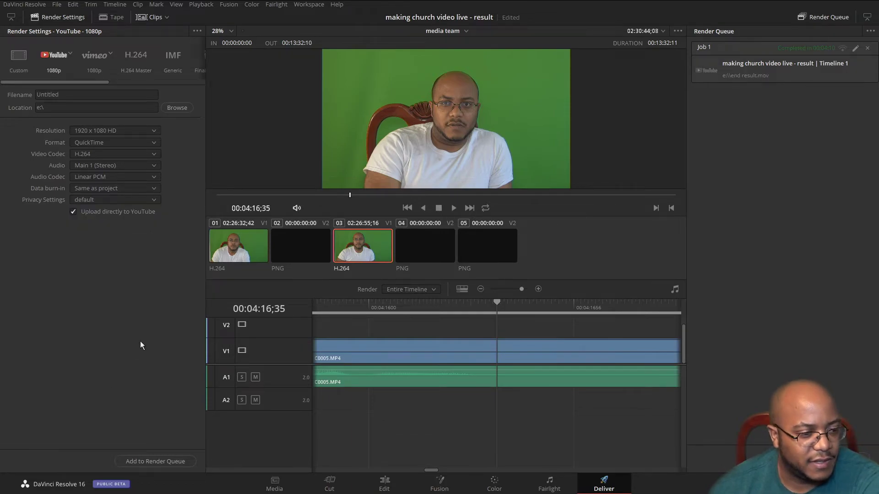
click(101, 58)
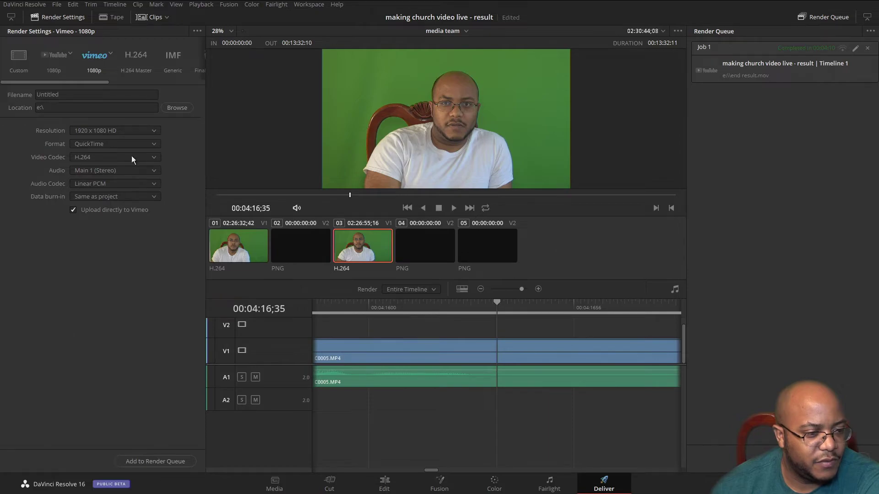
- Apply the Audio Only render preset and try MP4 as the audio format
drag(81, 82, 184, 90)
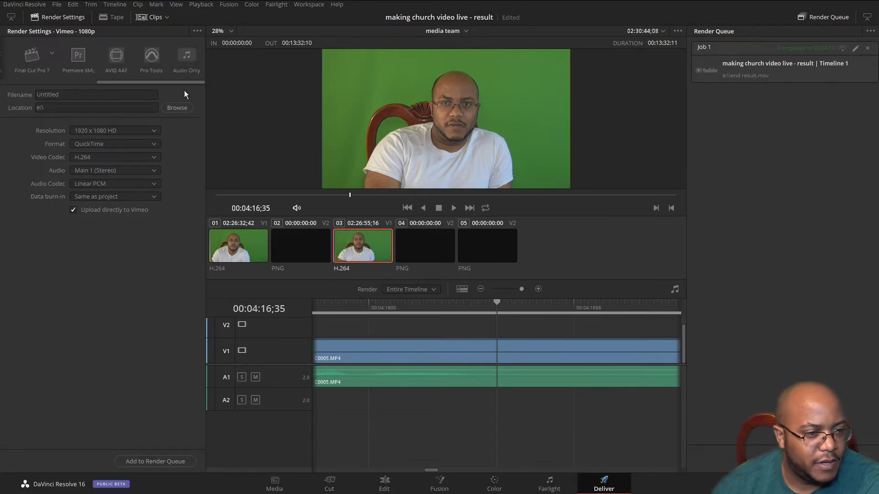
click(185, 54)
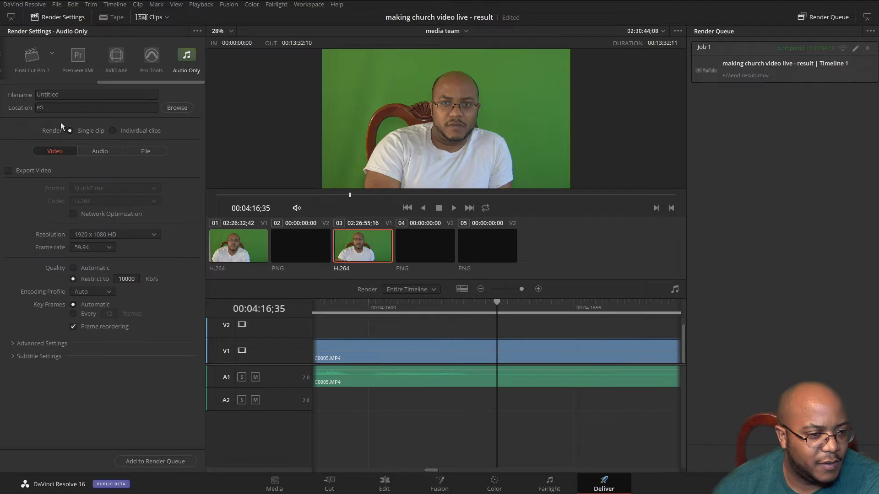
click(94, 151)
click(123, 188)
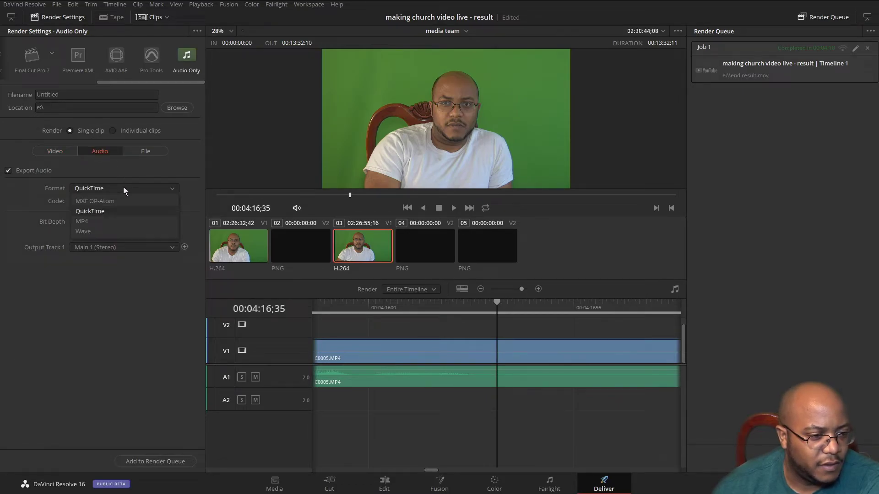
click(106, 220)
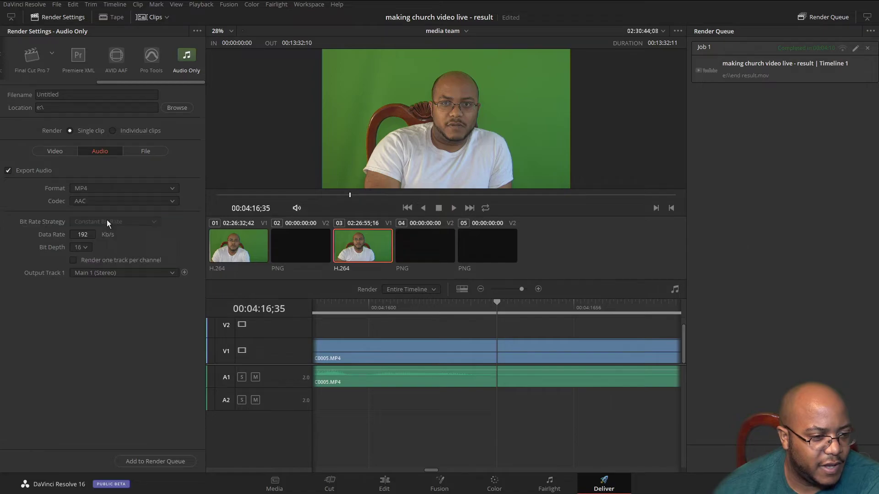
click(114, 202)
click(114, 201)
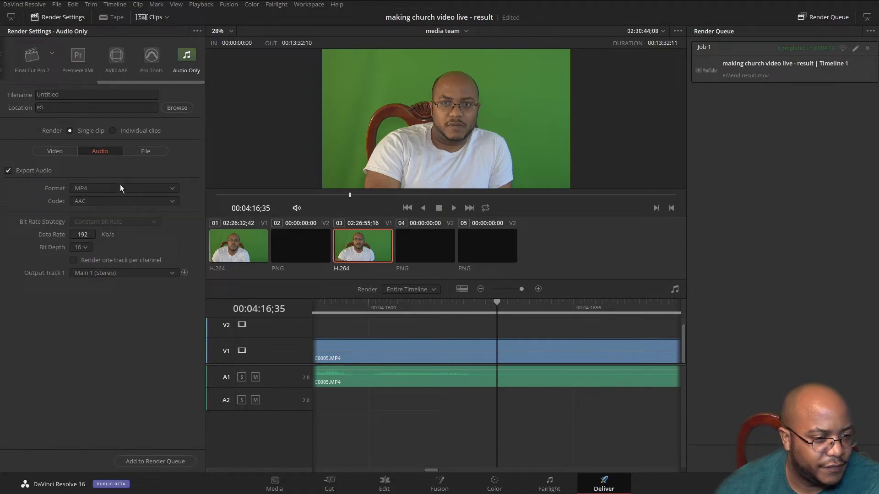
- Try MXF OP-Atom, QuickTime with AAC and MP4, then settle on Wave with Linear PCM
click(120, 186)
click(118, 202)
click(120, 188)
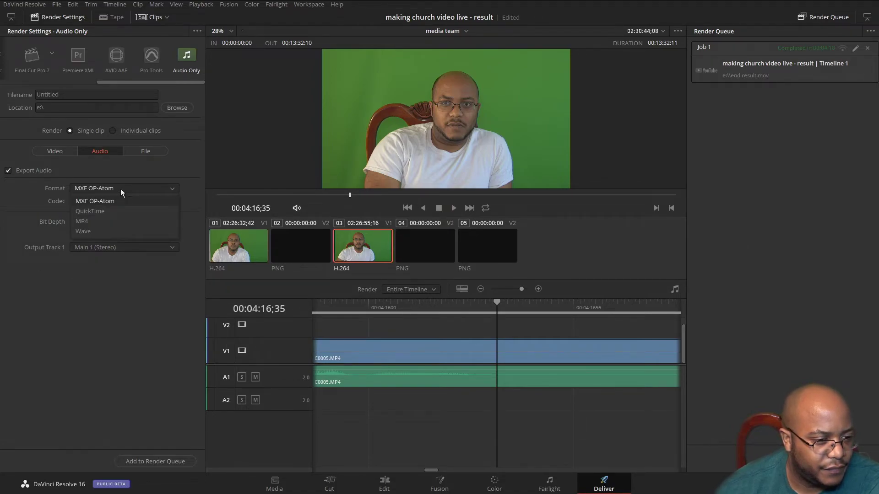
click(113, 210)
click(114, 199)
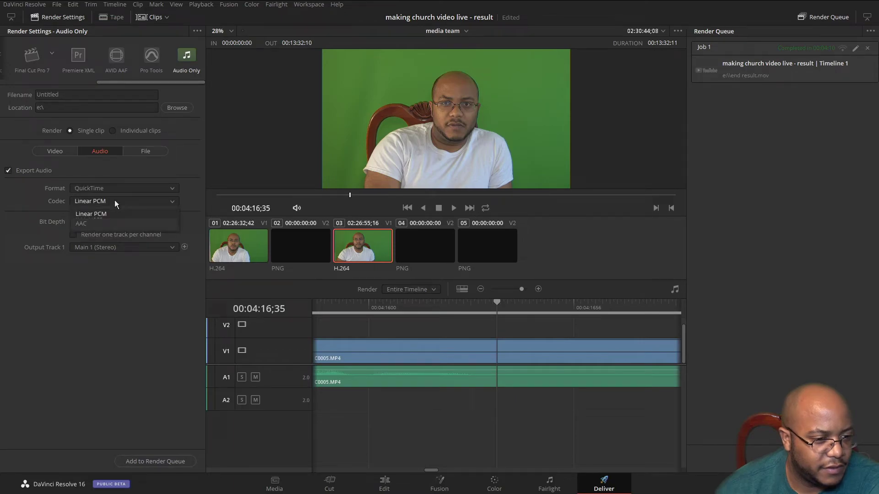
click(108, 222)
click(120, 189)
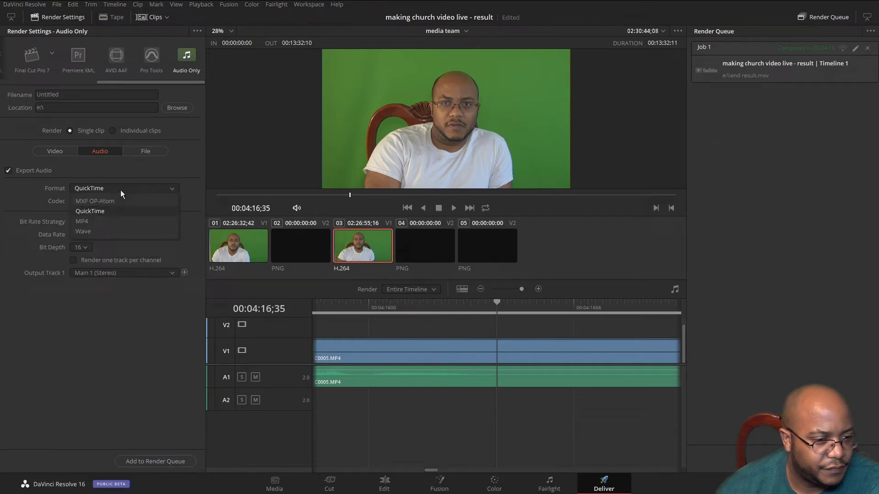
click(109, 223)
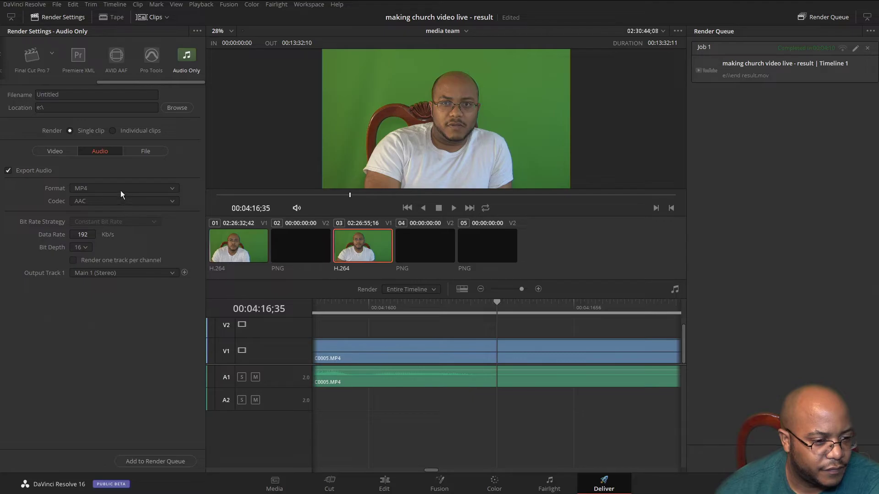
click(120, 190)
click(95, 231)
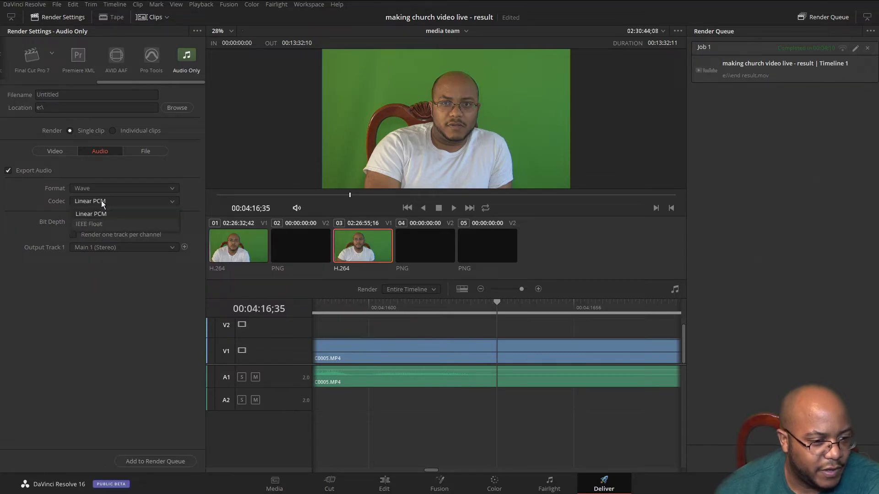
click(101, 201)
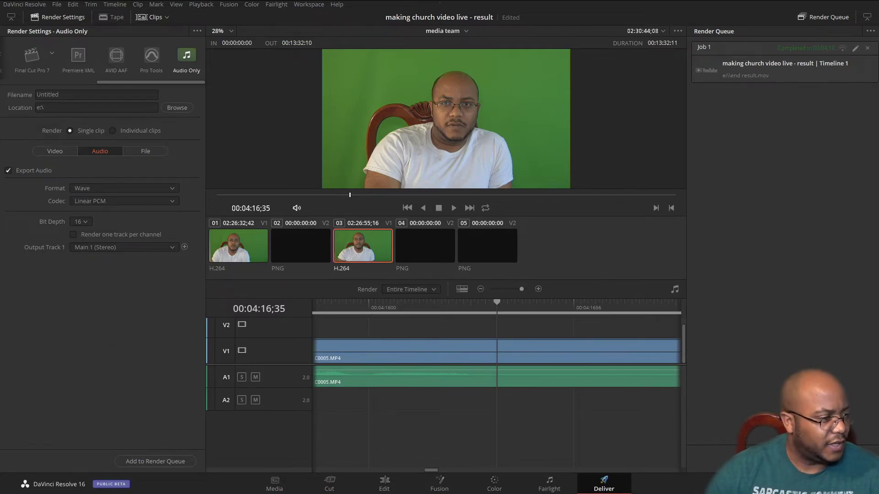
- Set Workspace > Dual Screen to On and return to the Edit page
click(310, 5)
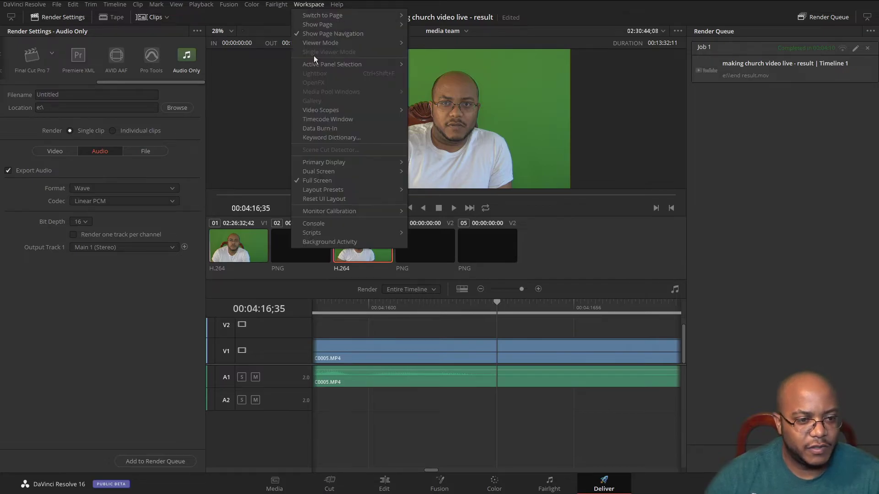
mouse_move(355, 173)
click(434, 174)
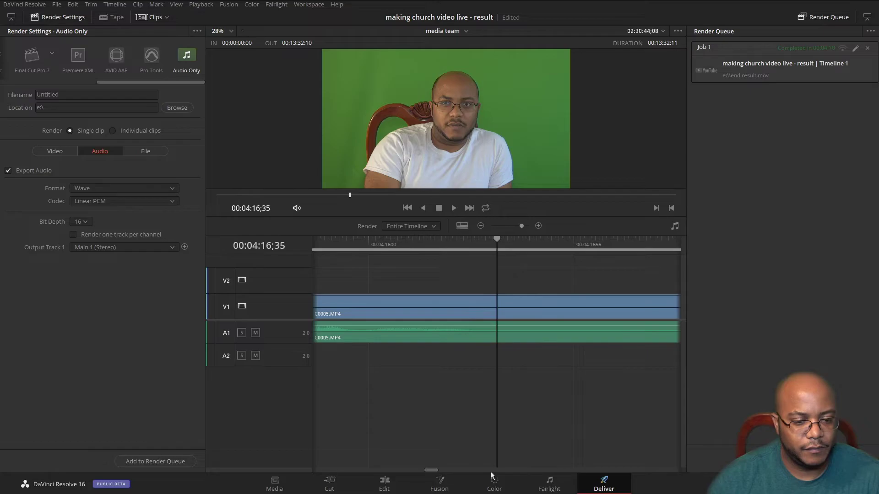
click(384, 487)
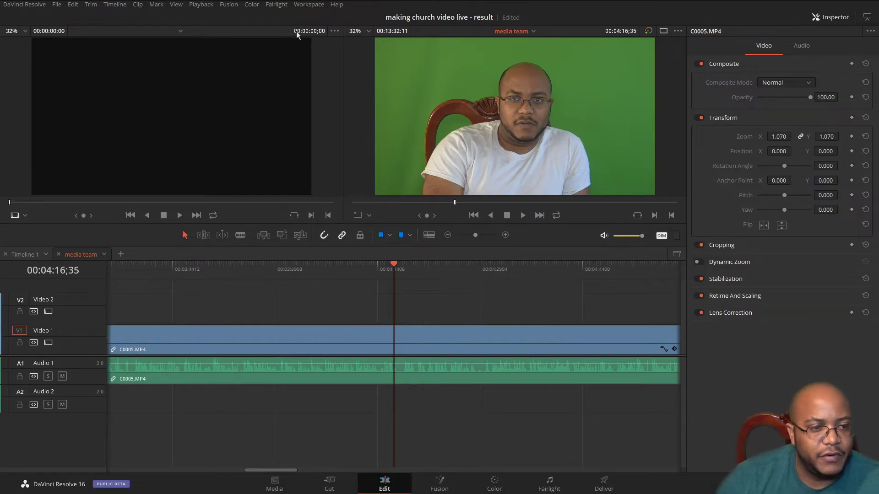
- Set Workspace > Dual Screen to Full Screen Timeline
click(304, 6)
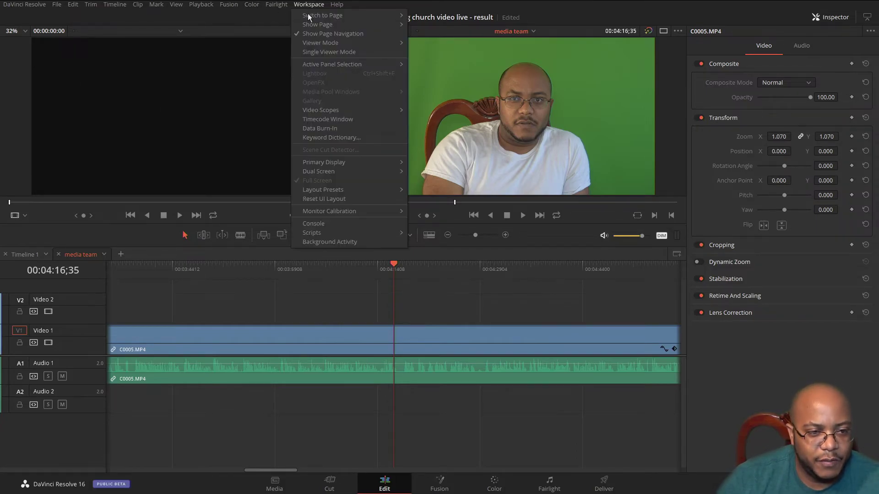
mouse_move(336, 173)
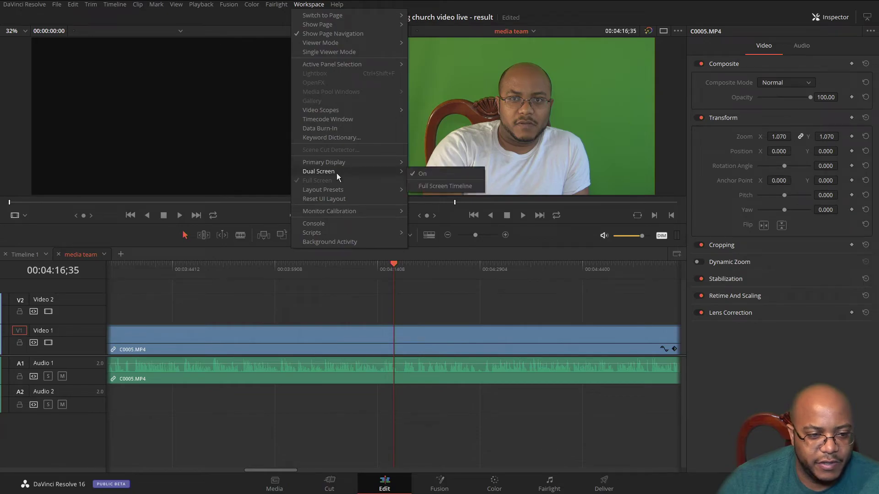
click(460, 186)
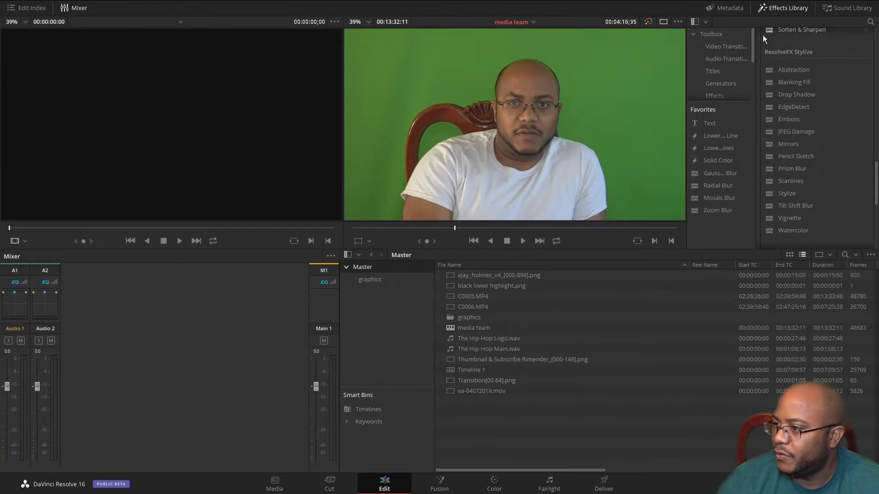
- Hide the Mixer and Effects Library so the media pool shows resolution, FPS and file path columns
click(694, 22)
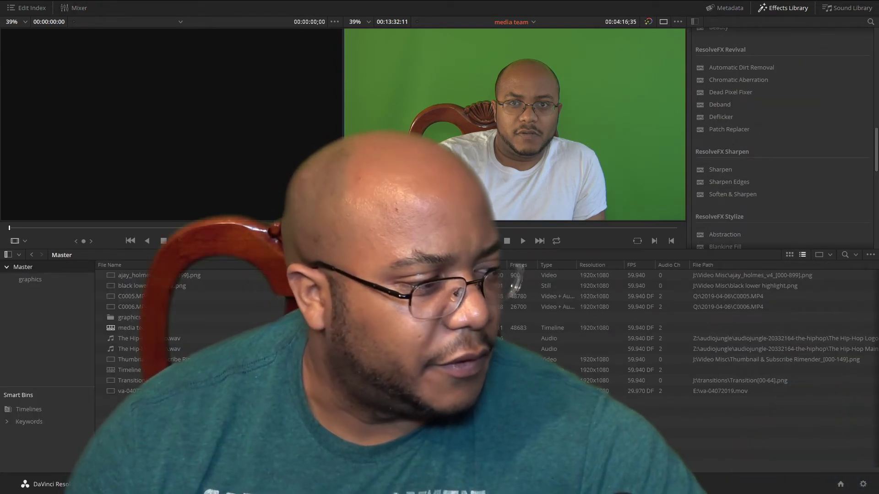